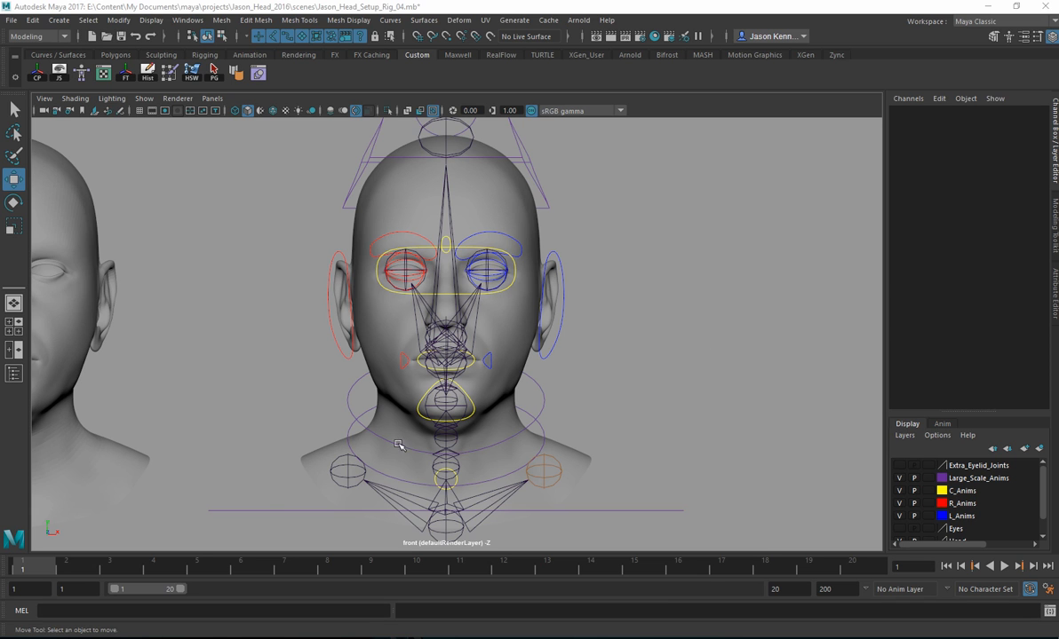
# Step: Switch from the front view to a maximized perspective view of the heads
pyautogui.scroll(2, 555, 347)
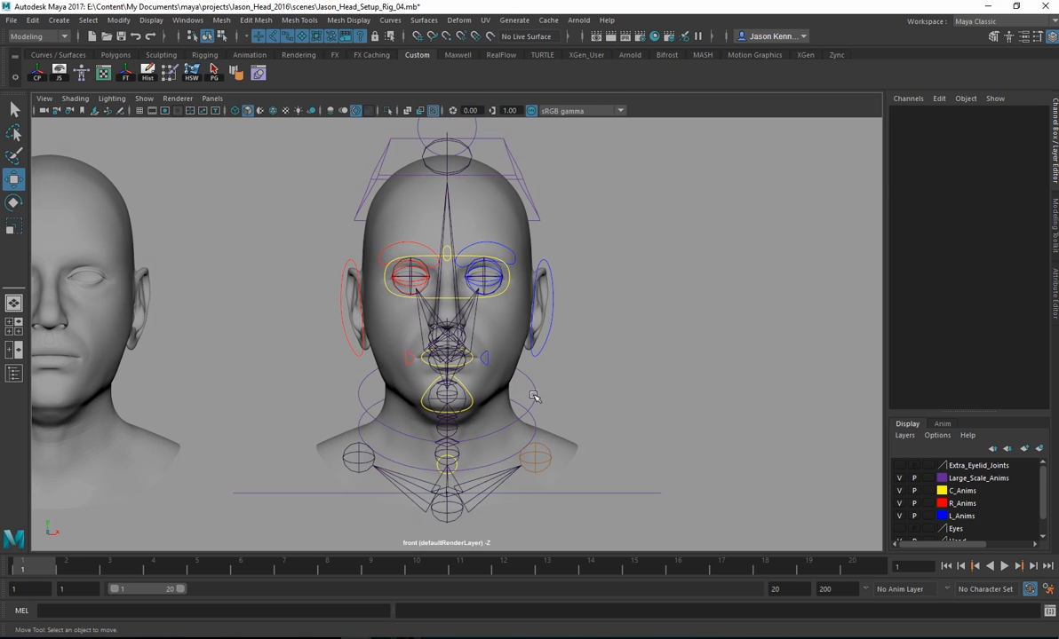
pyautogui.press('space')
pyautogui.scroll(5, 638, 234)
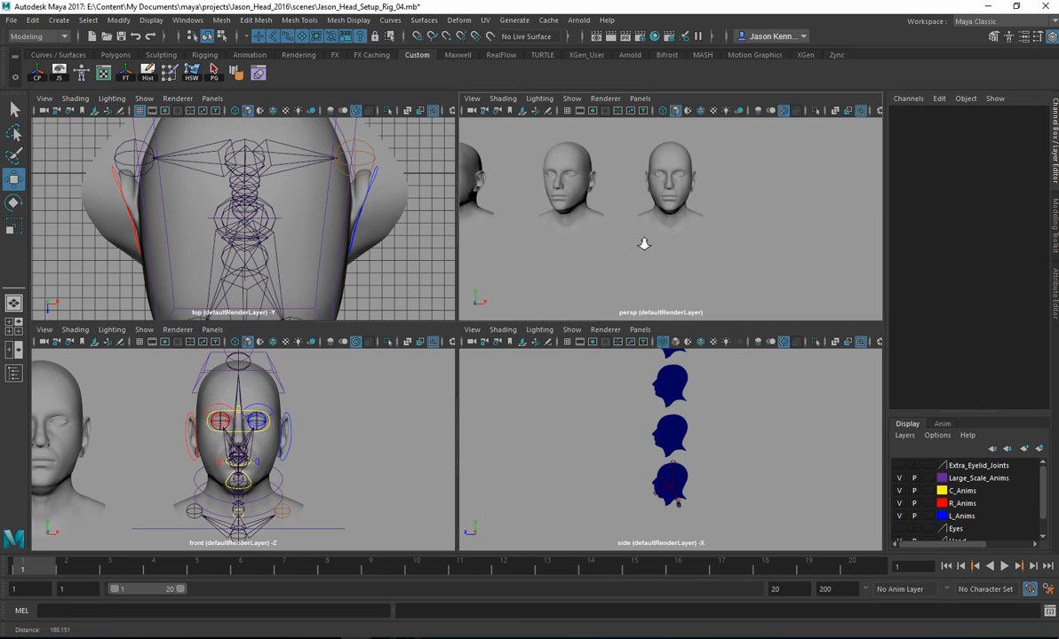
pyautogui.press('space')
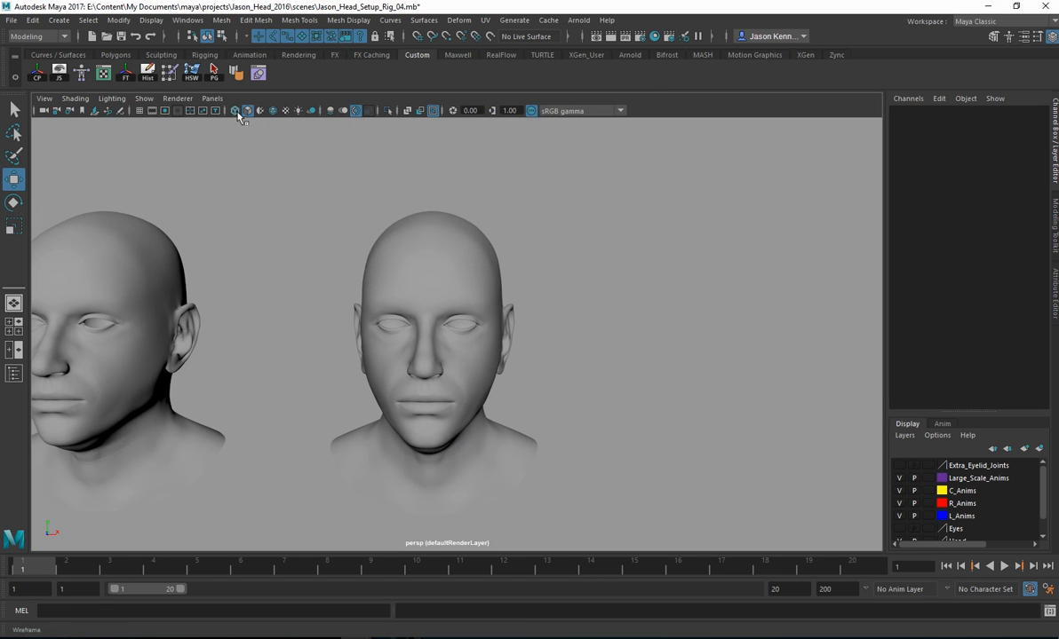
# Step: Show the NURBS control curves and the joints of the rigged head in the perspective view
pyautogui.click(213, 97)
pyautogui.moveTo(244, 140)
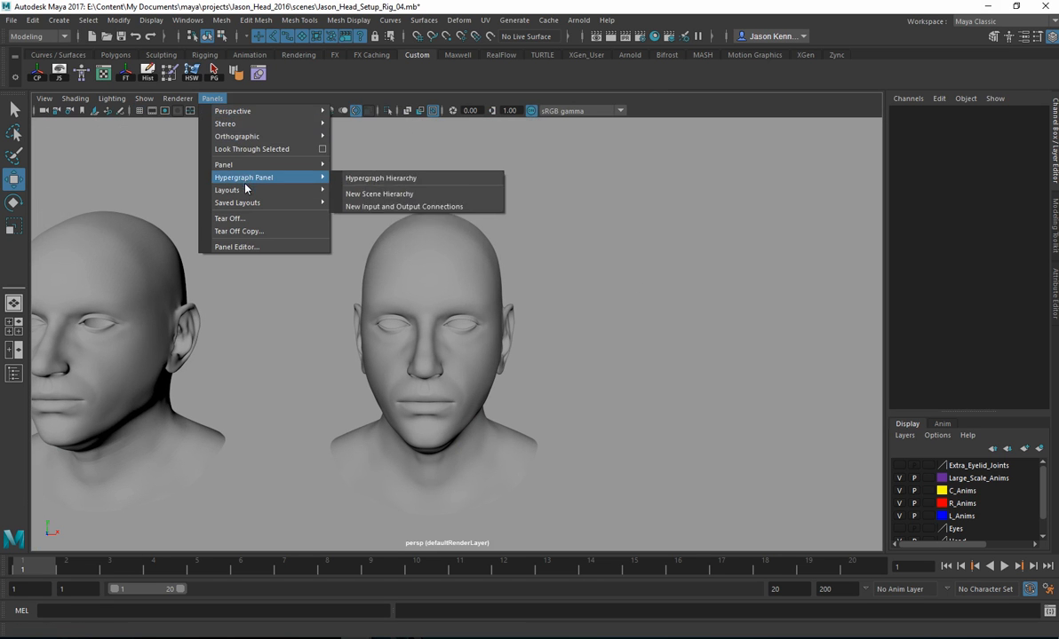
pyautogui.moveTo(143, 98)
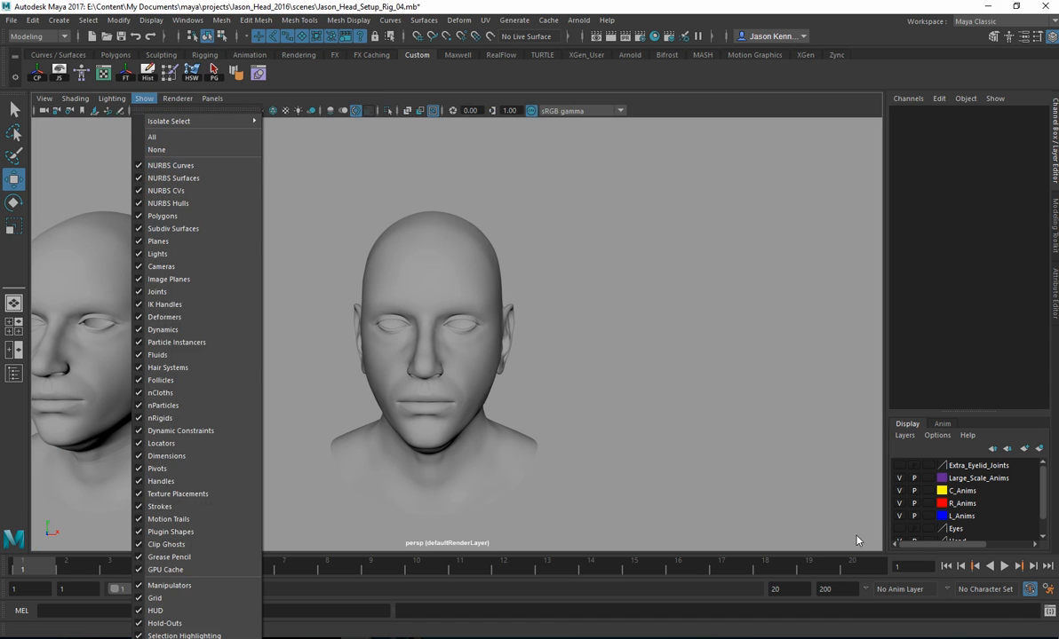
pyautogui.click(809, 490)
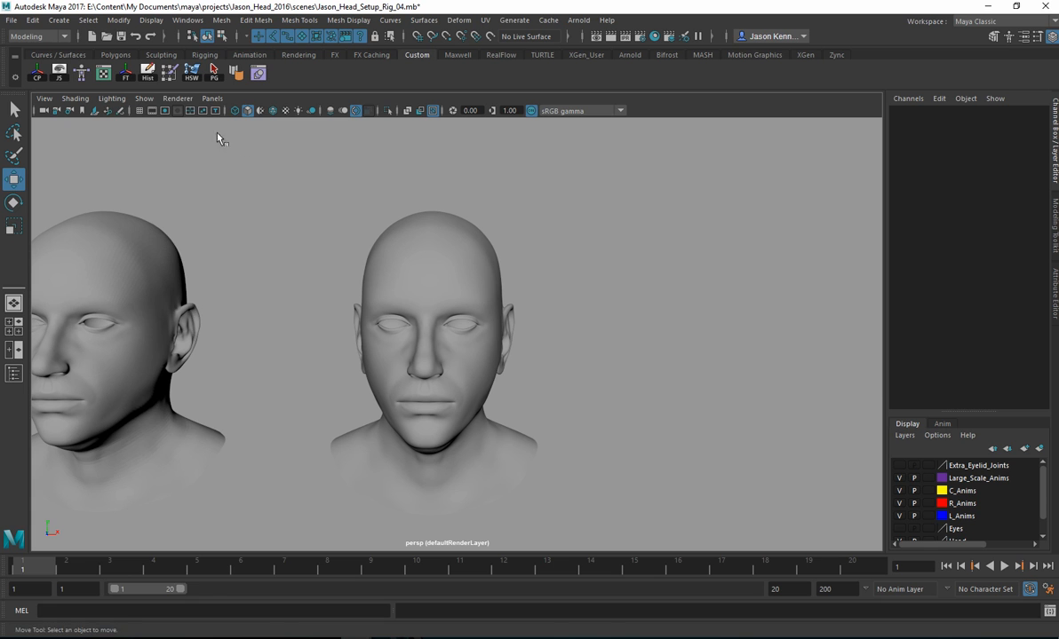
pyautogui.click(144, 99)
pyautogui.click(163, 153)
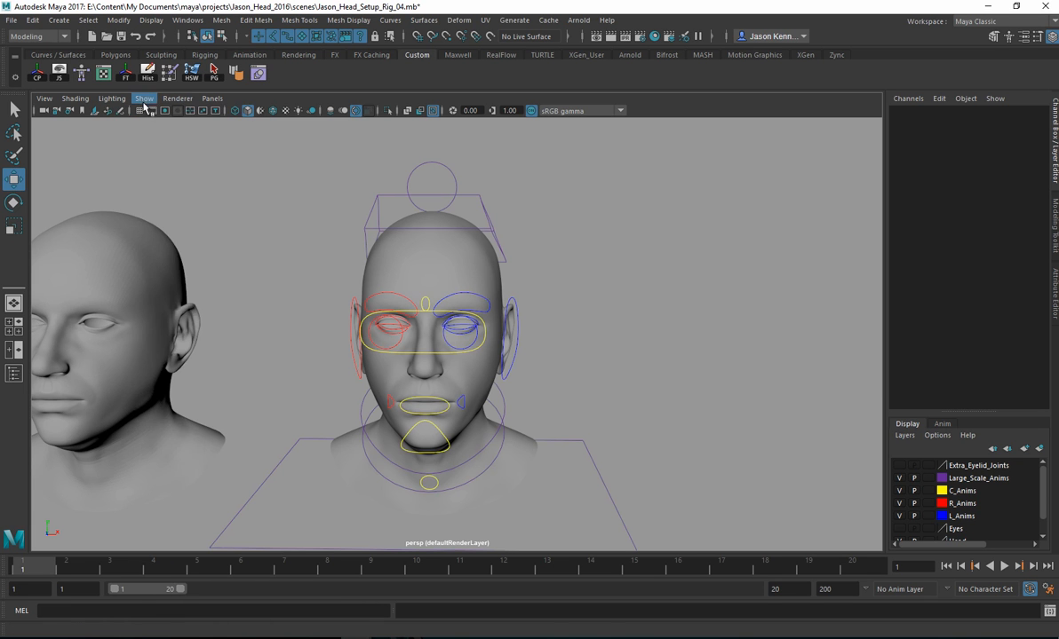
pyautogui.click(143, 98)
pyautogui.click(155, 271)
pyautogui.keyDown('alt'); pyautogui.moveTo(496, 368); pyautogui.dragTo(444, 341); pyautogui.keyUp('alt')
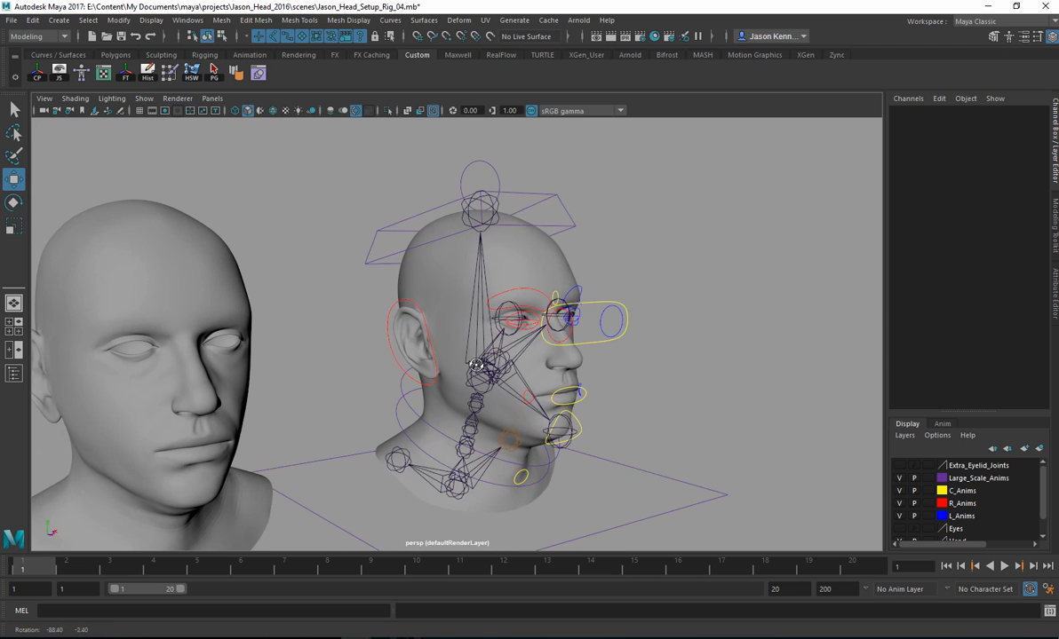
# Step: Try moving the facial controls of the rigged head, including Mouth_Main_CTRL
pyautogui.click(552, 319)
pyautogui.moveTo(587, 325); pyautogui.dragTo(582, 372)
pyautogui.hotkey('ctrl', 'z')
pyautogui.click(584, 399)
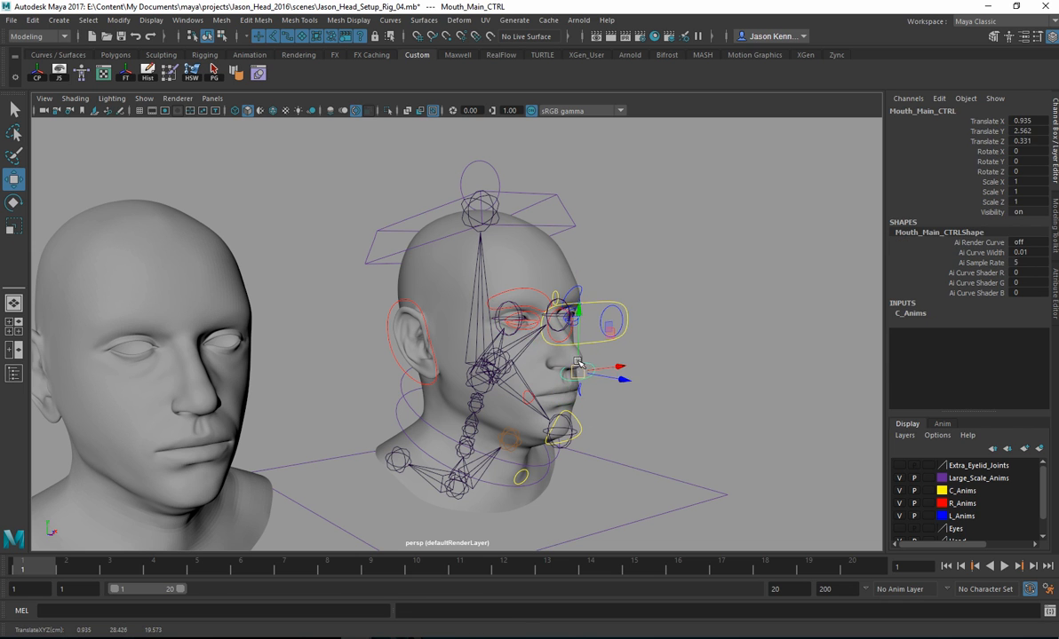
# Step: Try rotating the rigged head with Head_CTRL, undo the rotation and clear the selection
pyautogui.click(568, 229)
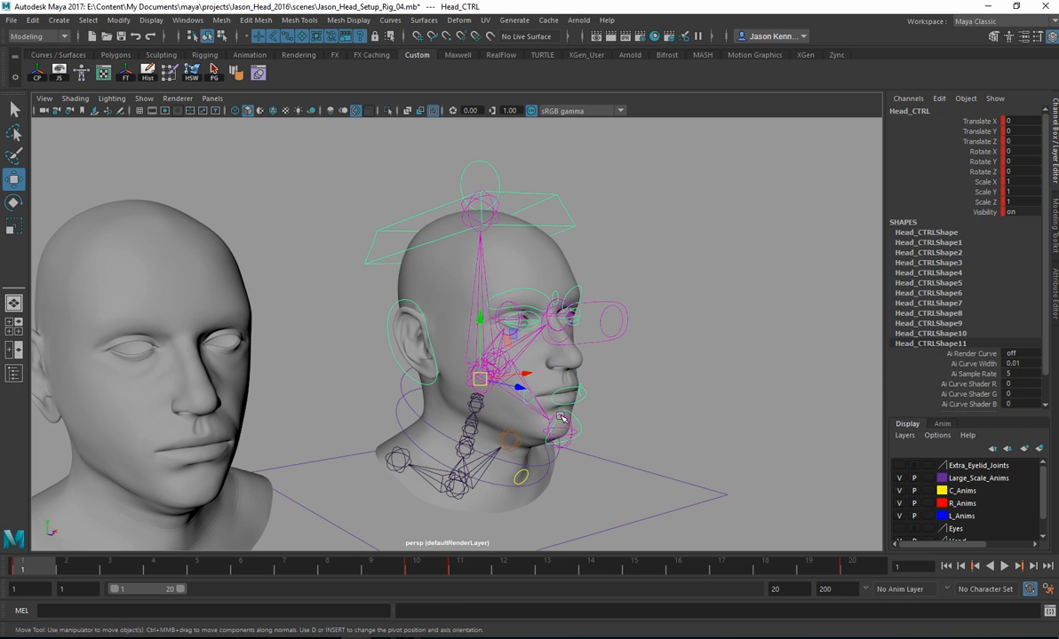
pyautogui.press('e')
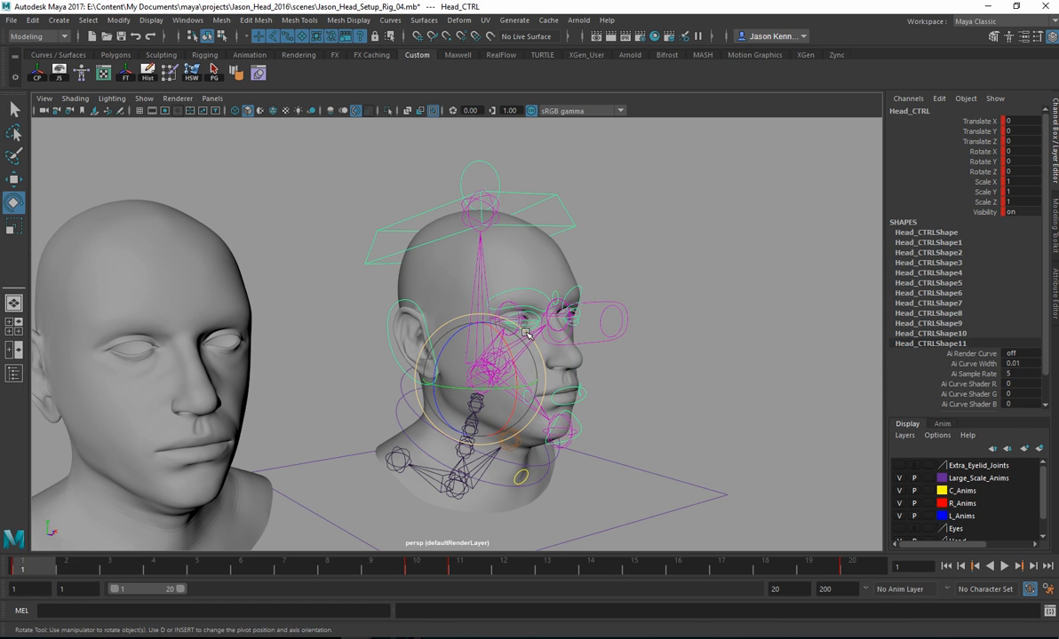
pyautogui.moveTo(514, 353)
pyautogui.mouseDown()
pyautogui.moveTo(519, 327)
pyautogui.moveTo(523, 378)
pyautogui.moveTo(521, 348)
pyautogui.mouseUp()
pyautogui.hotkey('ctrl', 'z')
pyautogui.hotkey('ctrl', 'z')
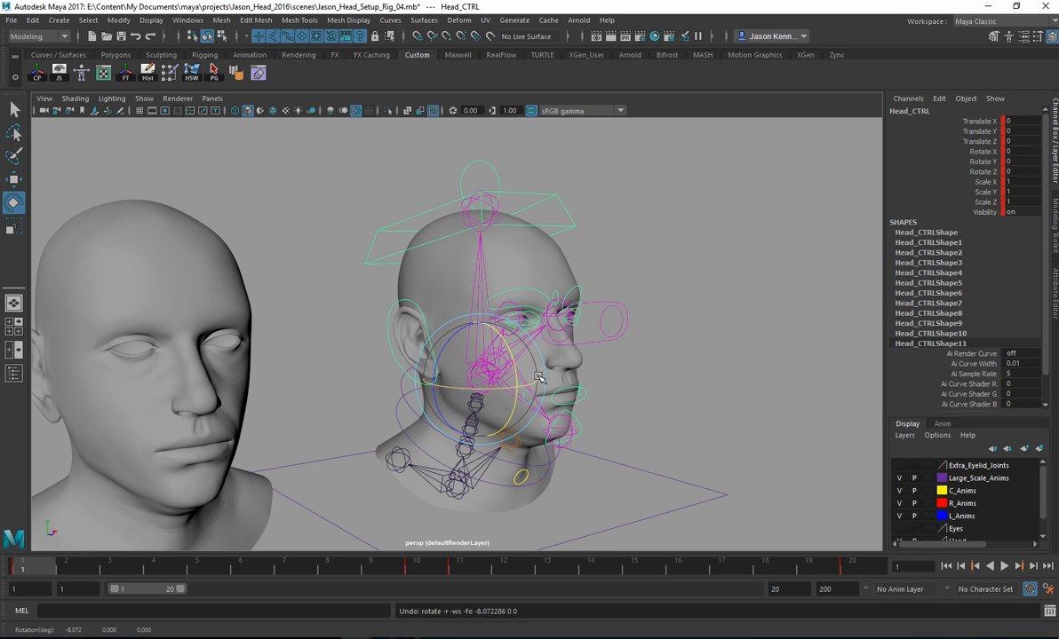
pyautogui.keyDown('alt'); pyautogui.moveTo(539, 377); pyautogui.dragTo(619, 410, button='right'); pyautogui.keyUp('alt')
pyautogui.click(619, 411)
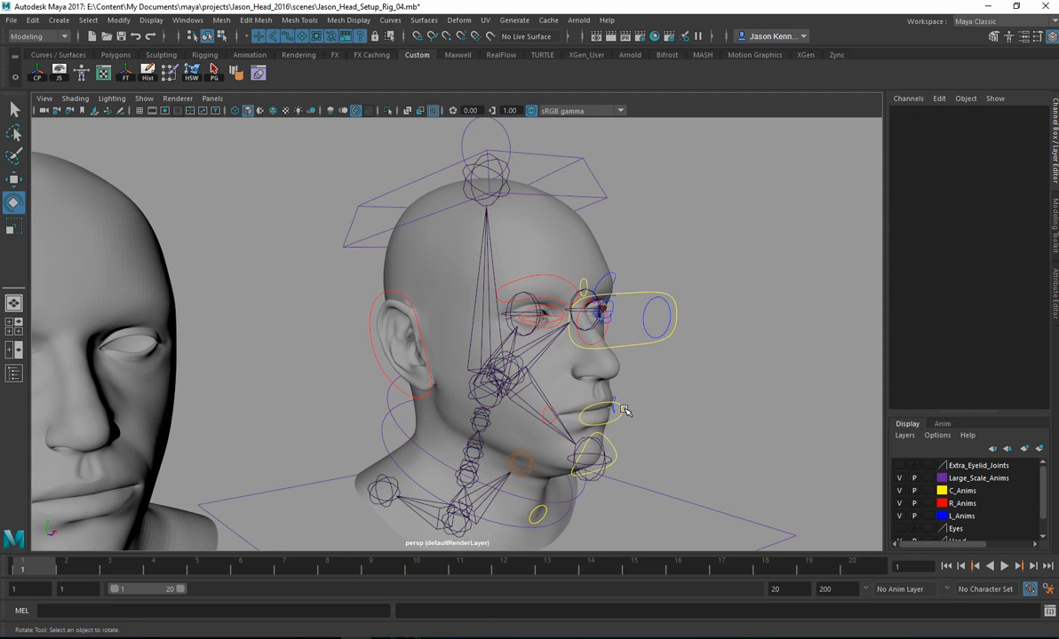
# Step: Try moving Mouth_Main_CTRL down toward the chin and undo the move
pyautogui.click(616, 404)
pyautogui.press('w')
pyautogui.moveTo(601, 414)
pyautogui.mouseDown()
pyautogui.moveTo(609, 448)
pyautogui.moveTo(602, 431)
pyautogui.mouseUp()
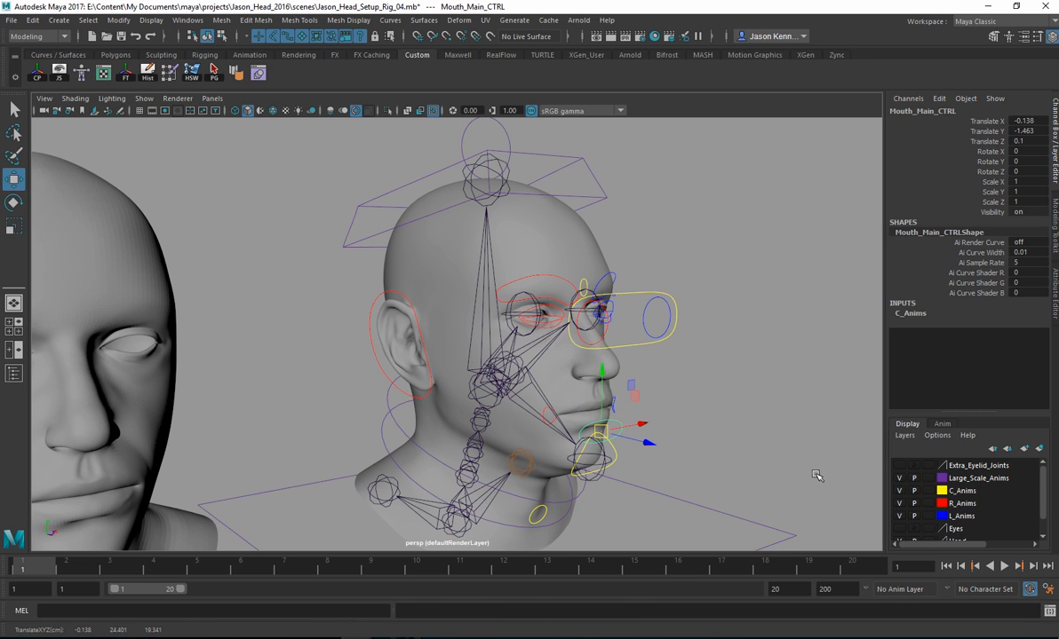
pyautogui.hotkey('ctrl', 'z')
pyautogui.keyDown('alt'); pyautogui.moveTo(748, 454); pyautogui.dragTo(708, 448); pyautogui.keyUp('alt')
# Step: In the maximized front view, examine the rows of facial expression heads beside the rigged head
pyautogui.press('space')
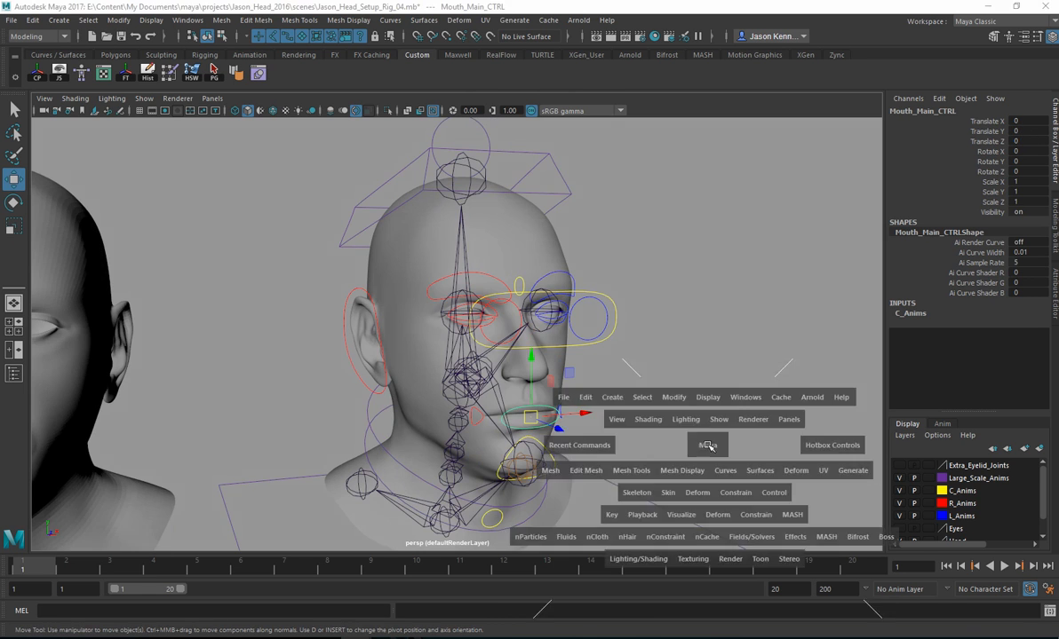
pyautogui.press('space')
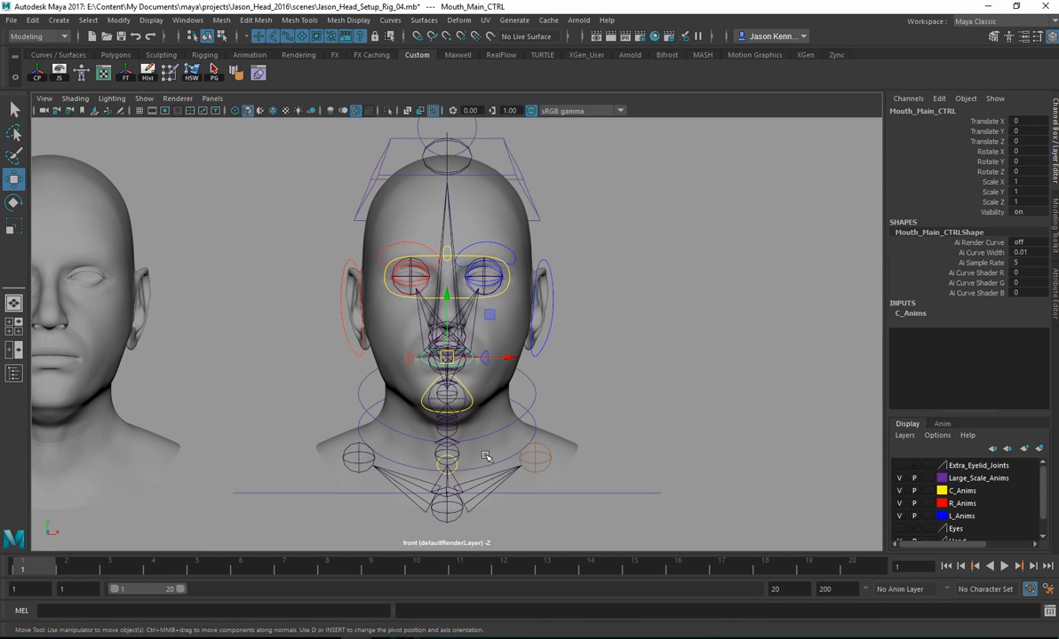
pyautogui.scroll(-2, 541, 402)
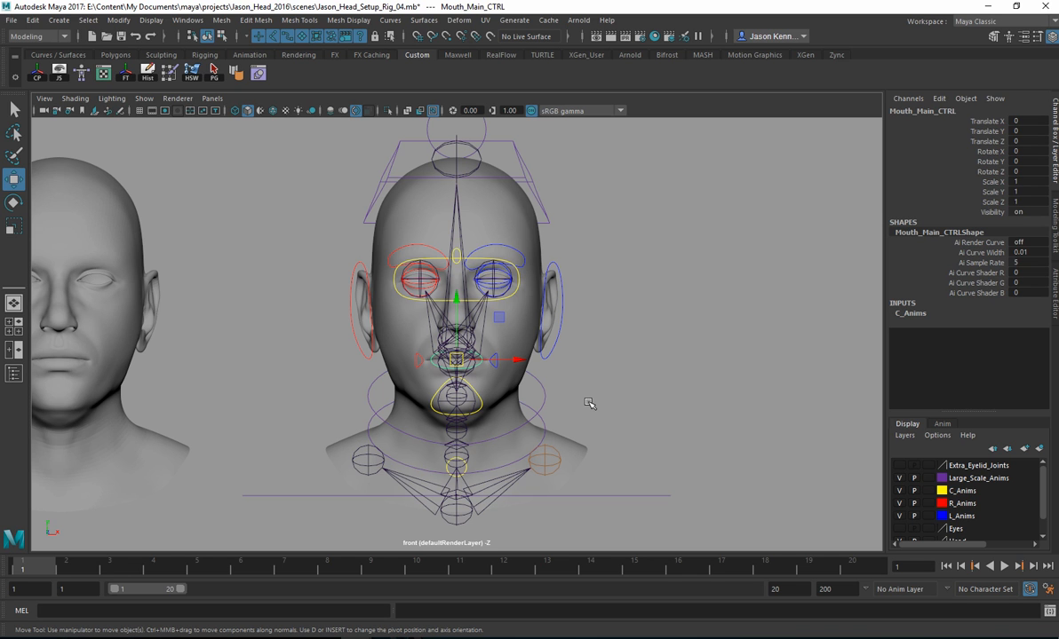
pyautogui.keyDown('alt'); pyautogui.moveTo(602, 418); pyautogui.dragTo(166, 361, button='right'); pyautogui.keyUp('alt')
pyautogui.keyDown('alt'); pyautogui.moveTo(517, 410); pyautogui.dragTo(3, 342, button='right'); pyautogui.keyUp('alt')
pyautogui.keyDown('alt'); pyautogui.moveTo(519, 267); pyautogui.dragTo(9, 205, button='right'); pyautogui.keyUp('alt')
pyautogui.keyDown('alt'); pyautogui.moveTo(552, 260); pyautogui.dragTo(10, 283, button='right'); pyautogui.keyUp('alt')
pyautogui.keyDown('alt'); pyautogui.moveTo(106, 295); pyautogui.dragTo(462, 326, button='middle'); pyautogui.keyUp('alt')
pyautogui.moveTo(462, 326)
pyautogui.keyDown('alt'); pyautogui.mouseDown(button='right')
pyautogui.moveTo(368, 329)
pyautogui.moveTo(449, 340)
pyautogui.mouseUp(button='right'); pyautogui.keyUp('alt')
pyautogui.keyDown('alt'); pyautogui.moveTo(448, 340); pyautogui.dragTo(434, 335, button='middle'); pyautogui.keyUp('alt')
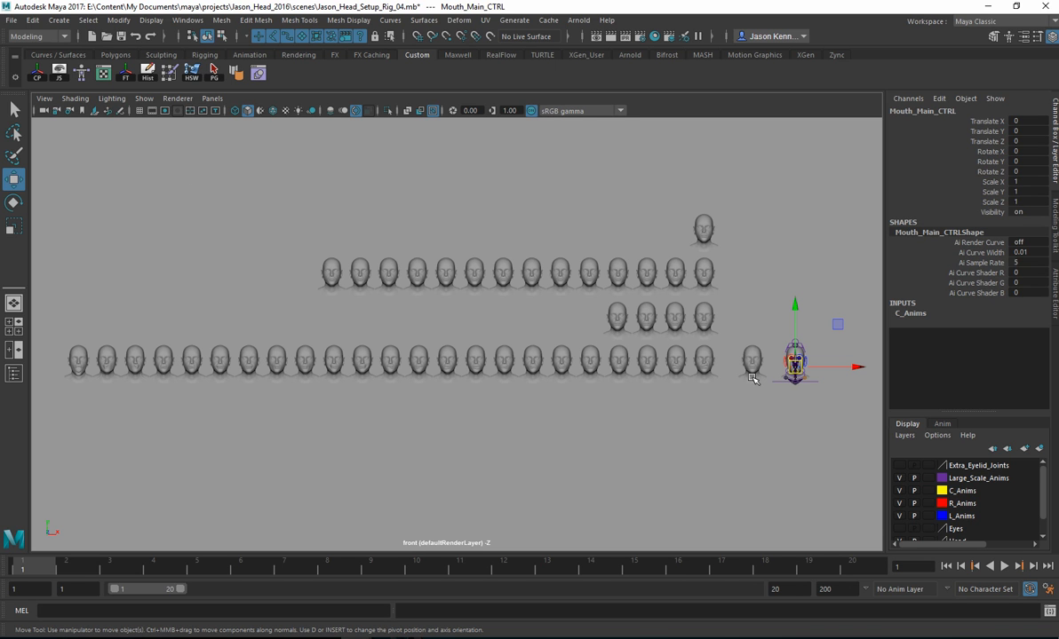
pyautogui.keyDown('alt'); pyautogui.moveTo(702, 355); pyautogui.dragTo(525, 350, button='middle'); pyautogui.keyUp('alt')
pyautogui.keyDown('alt'); pyautogui.moveTo(525, 350); pyautogui.dragTo(866, 348, button='right'); pyautogui.keyUp('alt')
pyautogui.keyDown('alt'); pyautogui.moveTo(690, 329); pyautogui.dragTo(552, 327, button='middle'); pyautogui.keyUp('alt')
pyautogui.keyDown('alt'); pyautogui.moveTo(552, 327); pyautogui.dragTo(816, 340, button='right'); pyautogui.keyUp('alt')
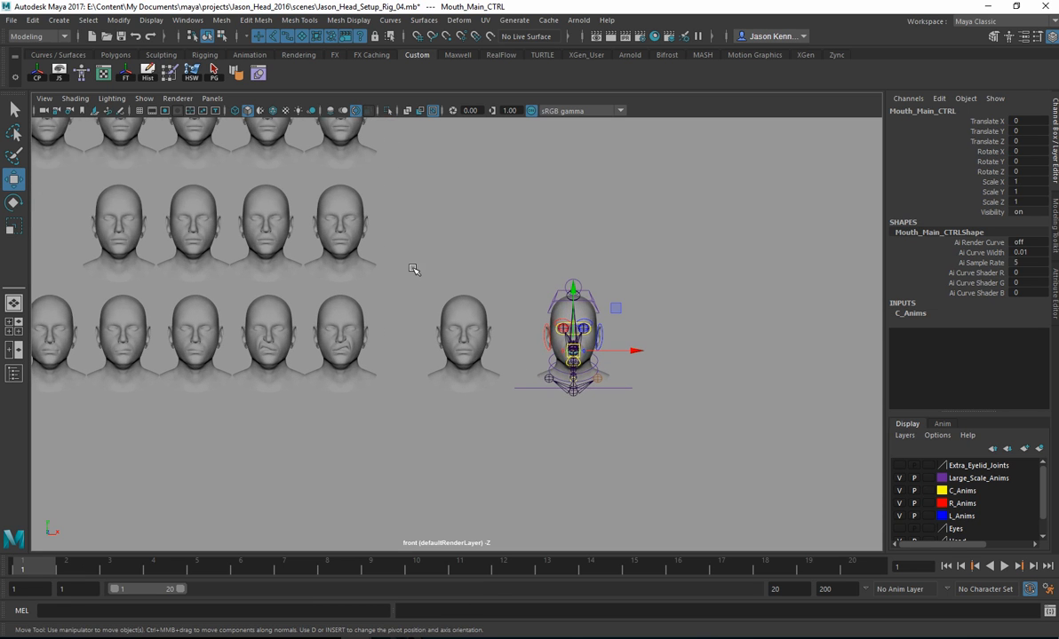
# Step: Import Jason_Head_30_Eyebrow_Lowerer_L.OBJ from the Blend Shapes folder as a single object
pyautogui.click(12, 20)
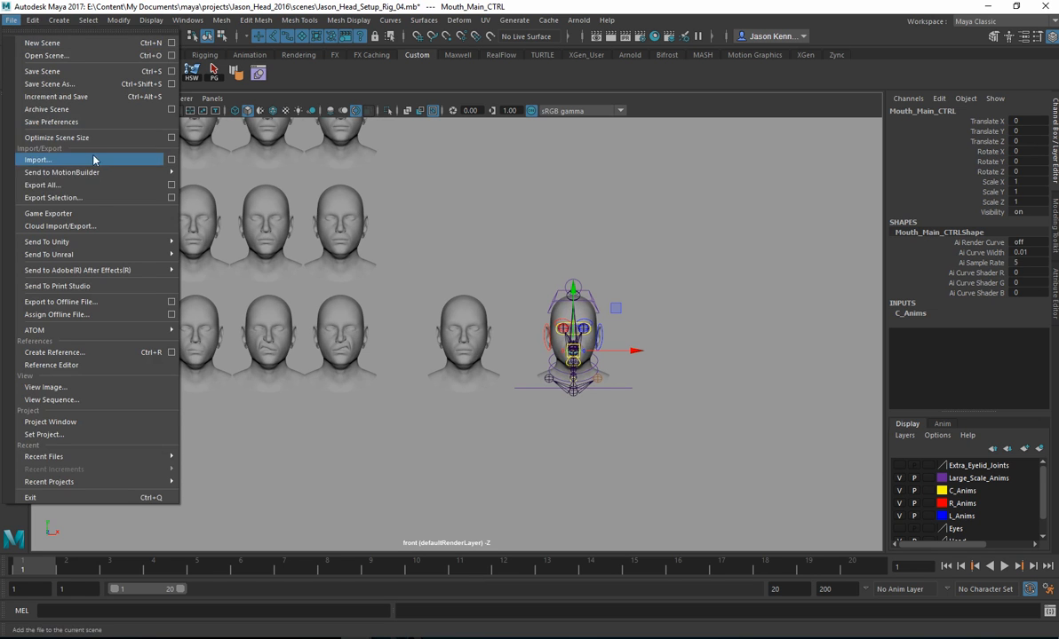
pyautogui.click(169, 162)
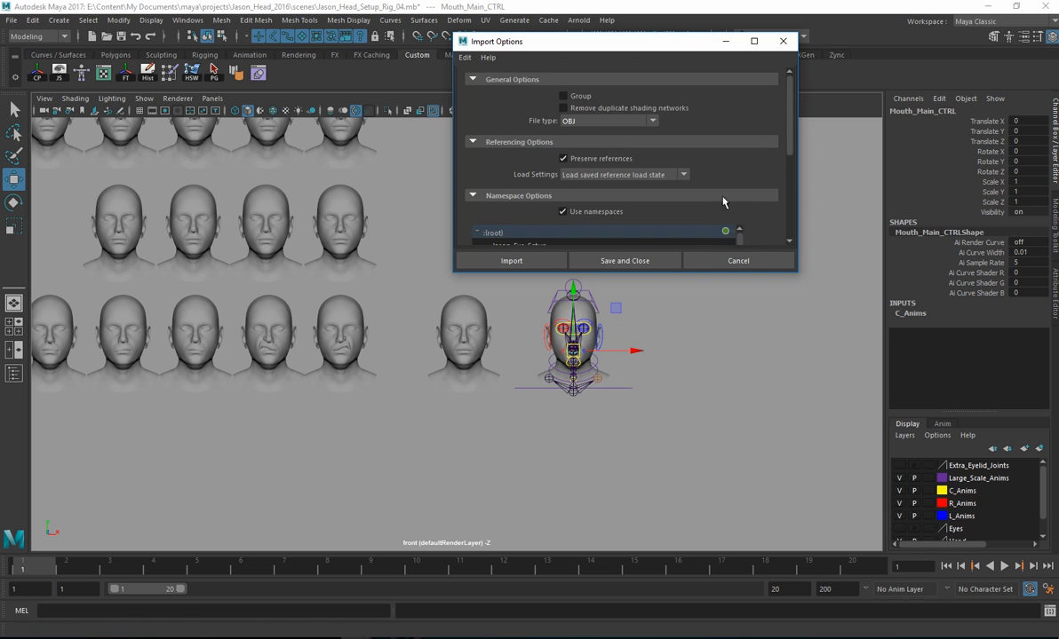
pyautogui.scroll(-5, 722, 203)
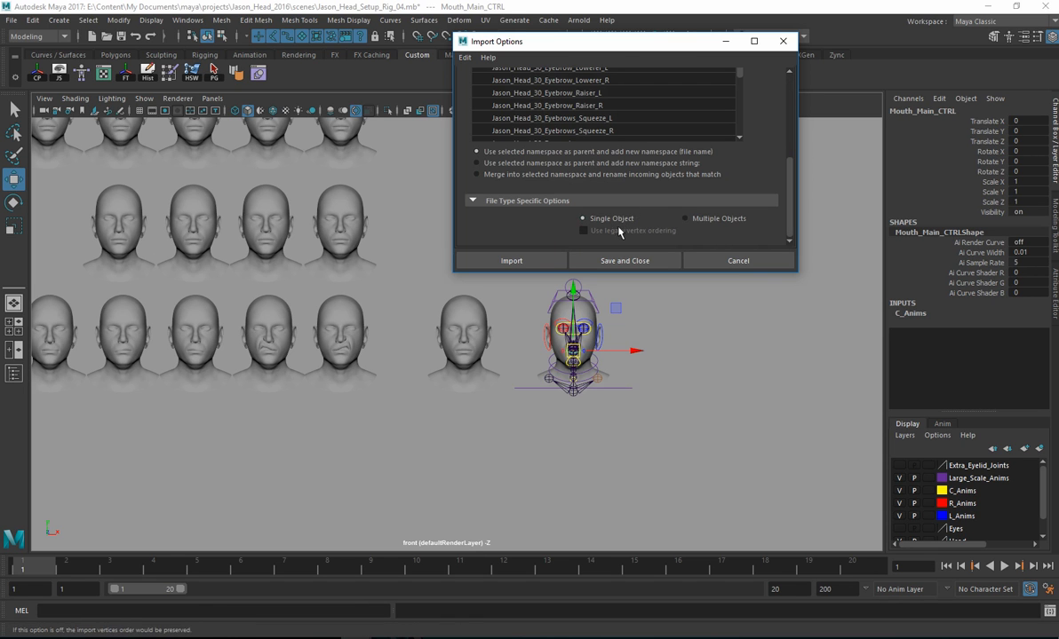
pyautogui.click(524, 262)
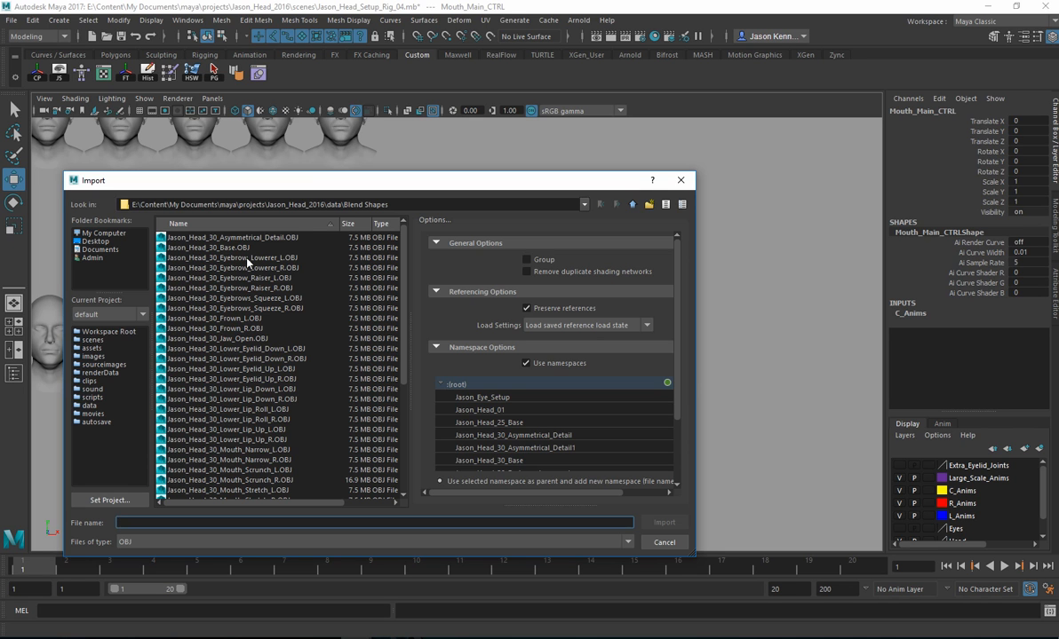
pyautogui.doubleClick(247, 261)
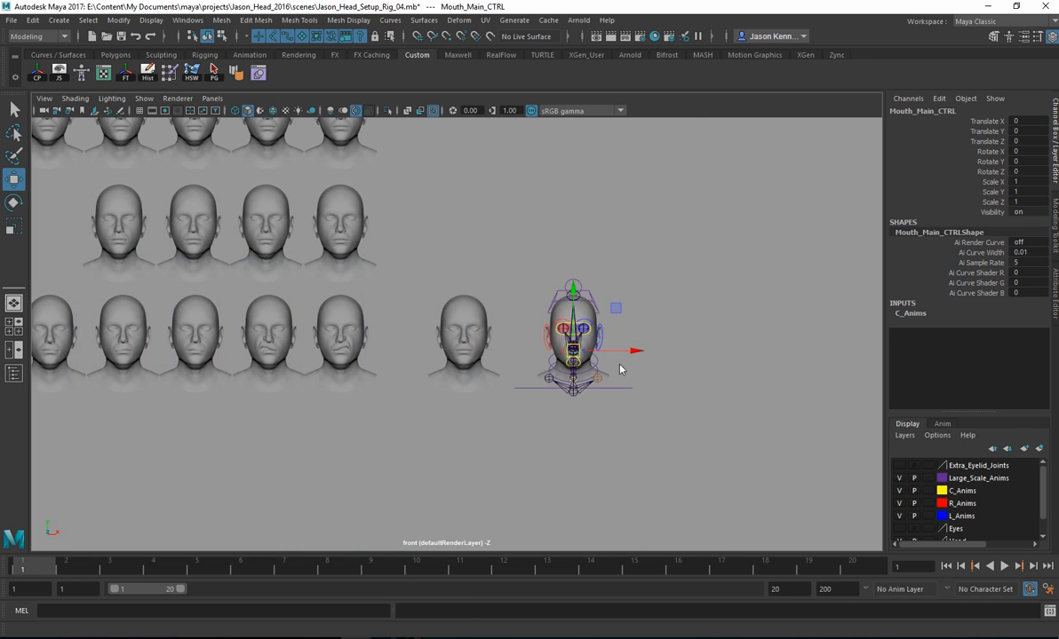
# Step: Select the tiny imported eyebrow-lowerer head inside the rigged neck in the perspective view and center its pivot
pyautogui.click(553, 387)
pyautogui.scroll(4, 716, 423)
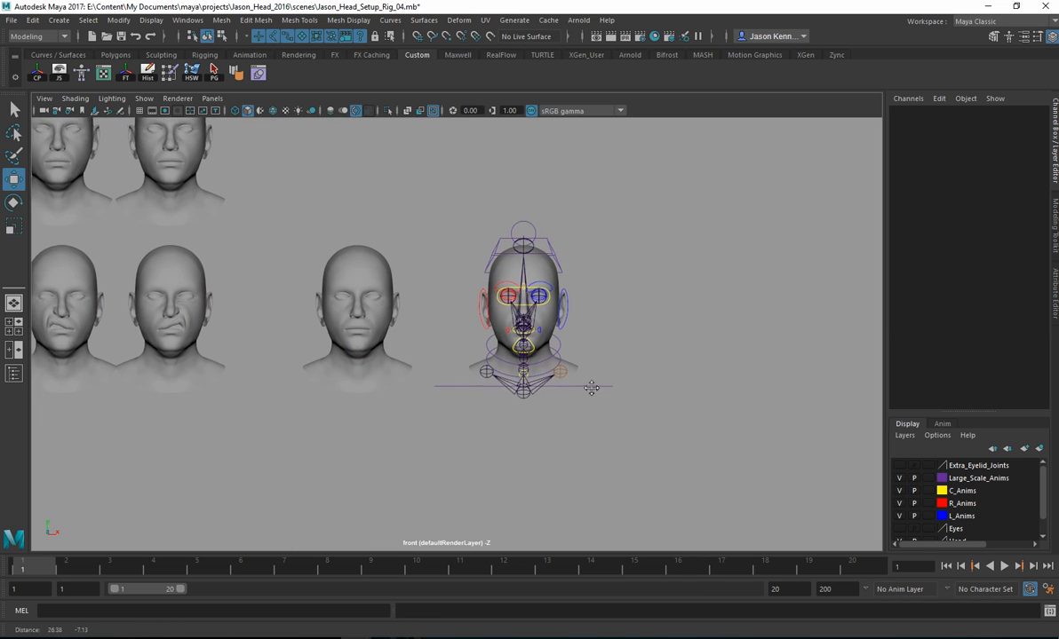
pyautogui.press('space')
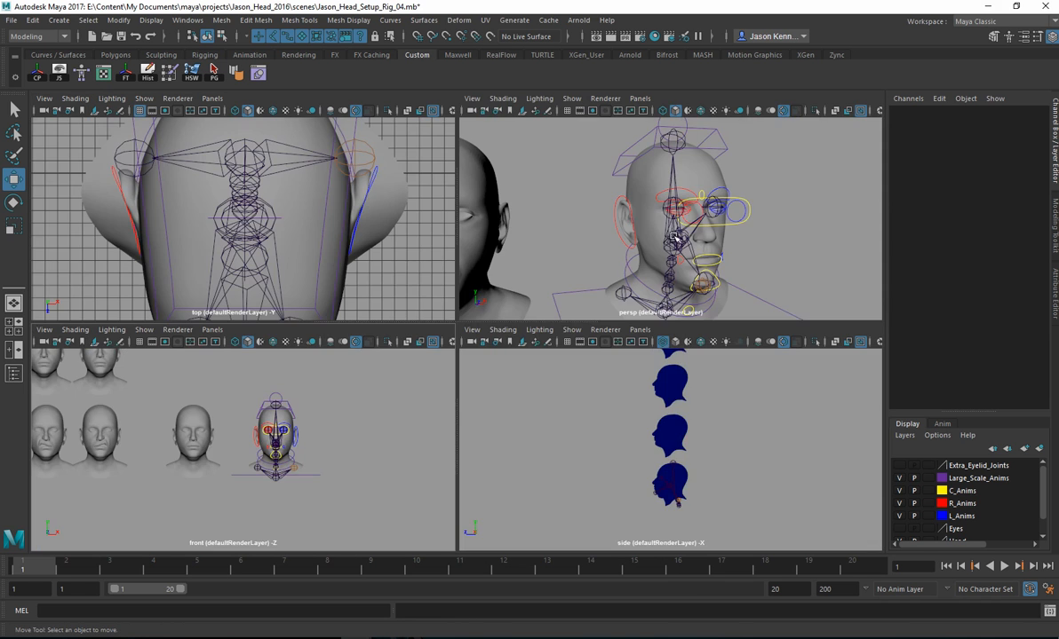
pyautogui.press('space')
pyautogui.keyDown('alt'); pyautogui.moveTo(628, 219); pyautogui.dragTo(566, 307); pyautogui.keyUp('alt')
pyautogui.scroll(2, 659, 371)
pyautogui.scroll(2, 608, 294)
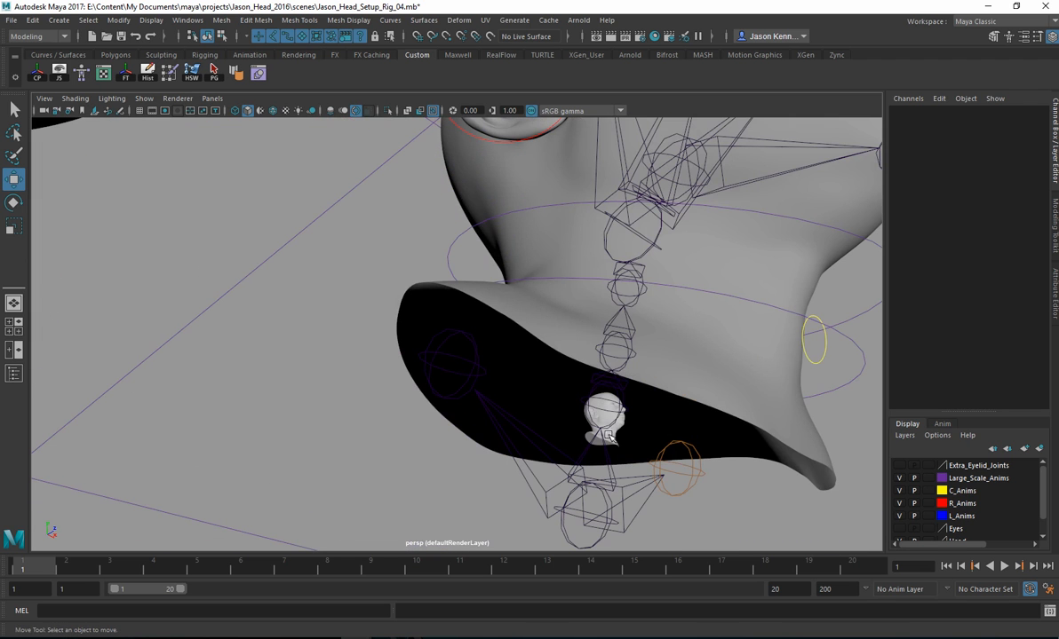
pyautogui.moveTo(570, 407); pyautogui.dragTo(633, 435)
pyautogui.keyDown('alt'); pyautogui.moveTo(707, 347); pyautogui.dragTo(531, 362); pyautogui.keyUp('alt')
pyautogui.keyDown('alt'); pyautogui.moveTo(597, 401); pyautogui.dragTo(601, 335, button='middle'); pyautogui.keyUp('alt')
pyautogui.moveTo(601, 335)
pyautogui.keyDown('alt'); pyautogui.mouseDown()
pyautogui.moveTo(605, 311)
pyautogui.moveTo(596, 350)
pyautogui.mouseUp(); pyautogui.keyUp('alt')
pyautogui.keyDown('alt'); pyautogui.moveTo(596, 352); pyautogui.dragTo(596, 317, button='middle'); pyautogui.keyUp('alt')
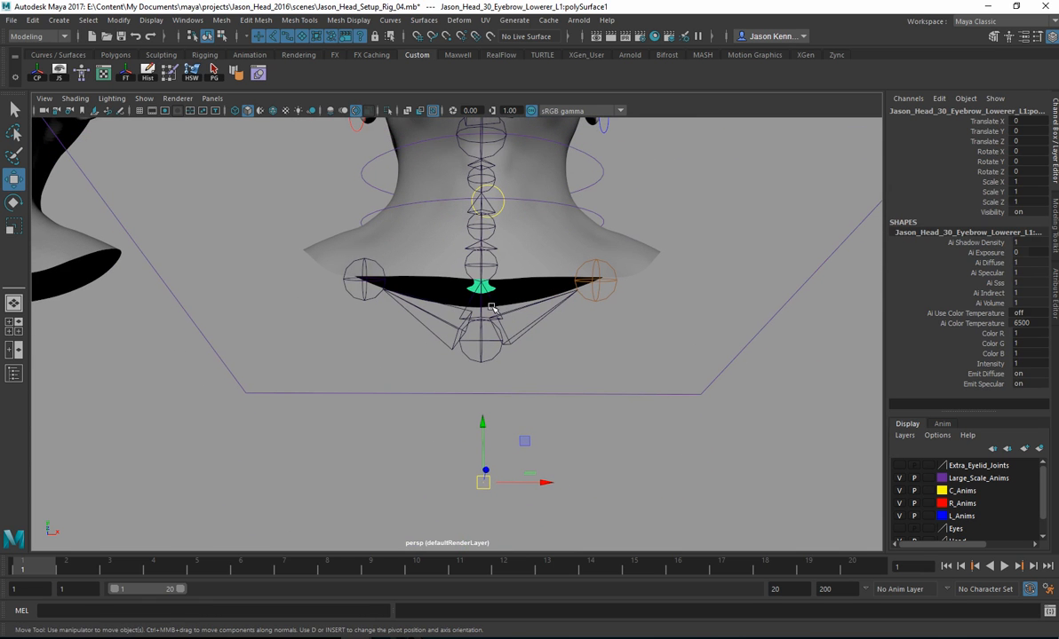
pyautogui.click(118, 20)
pyautogui.click(146, 112)
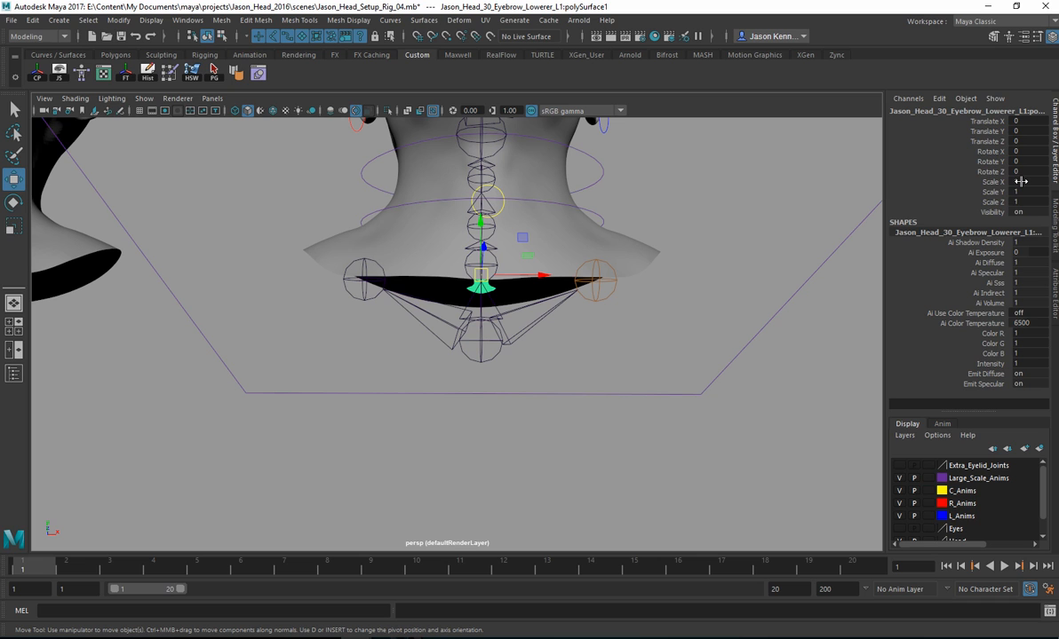
# Step: Set the imported head's Scale X, Y and Z to 12.316 and delete the head
pyautogui.moveTo(1021, 181); pyautogui.dragTo(1017, 201)
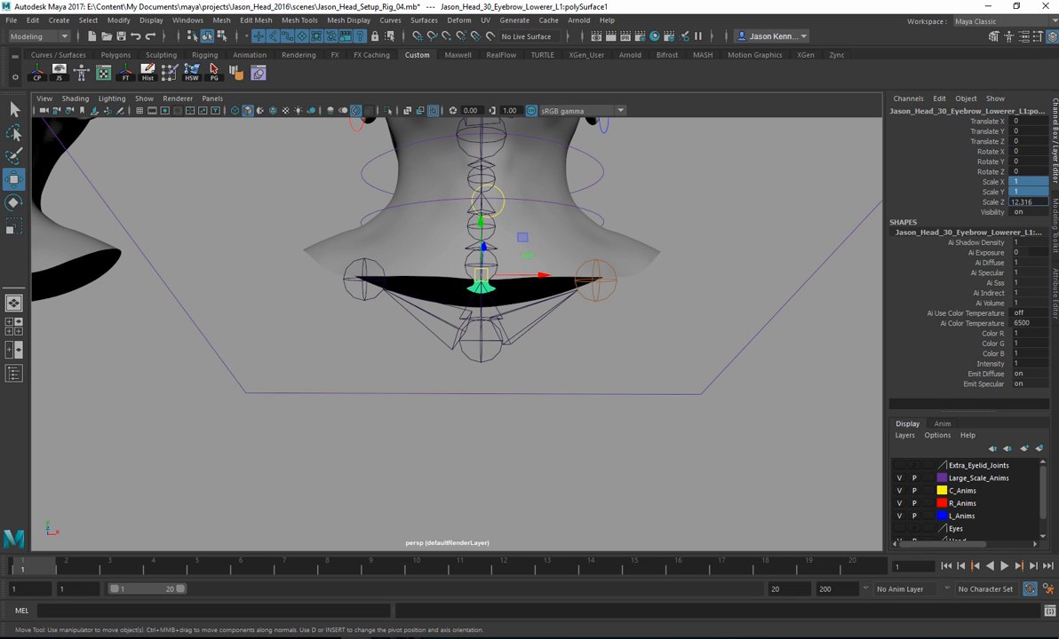
pyautogui.press('Return')
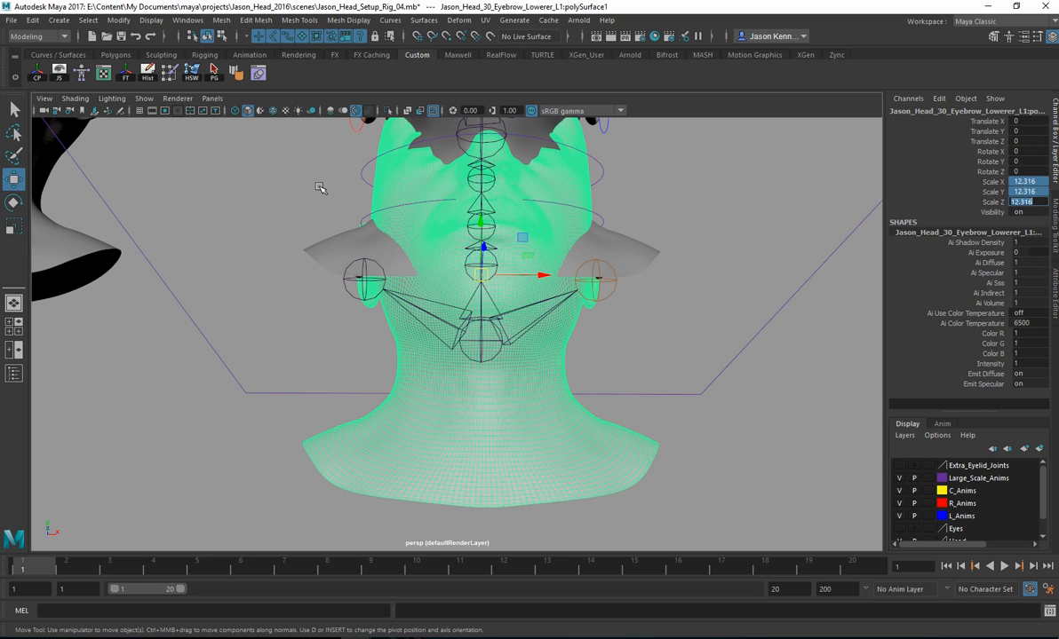
pyautogui.press('Return')
pyautogui.press('Delete')
# Step: Examine the expression differences among the rows of blend shape heads in the perspective view
pyautogui.keyDown('alt'); pyautogui.moveTo(270, 305); pyautogui.dragTo(364, 312, button='middle'); pyautogui.keyUp('alt')
pyautogui.keyDown('alt'); pyautogui.moveTo(364, 312); pyautogui.dragTo(286, 269, button='right'); pyautogui.keyUp('alt')
pyautogui.keyDown('alt'); pyautogui.moveTo(286, 269); pyautogui.dragTo(380, 289); pyautogui.keyUp('alt')
pyautogui.keyDown('alt'); pyautogui.moveTo(380, 288); pyautogui.dragTo(357, 312, button='right'); pyautogui.keyUp('alt')
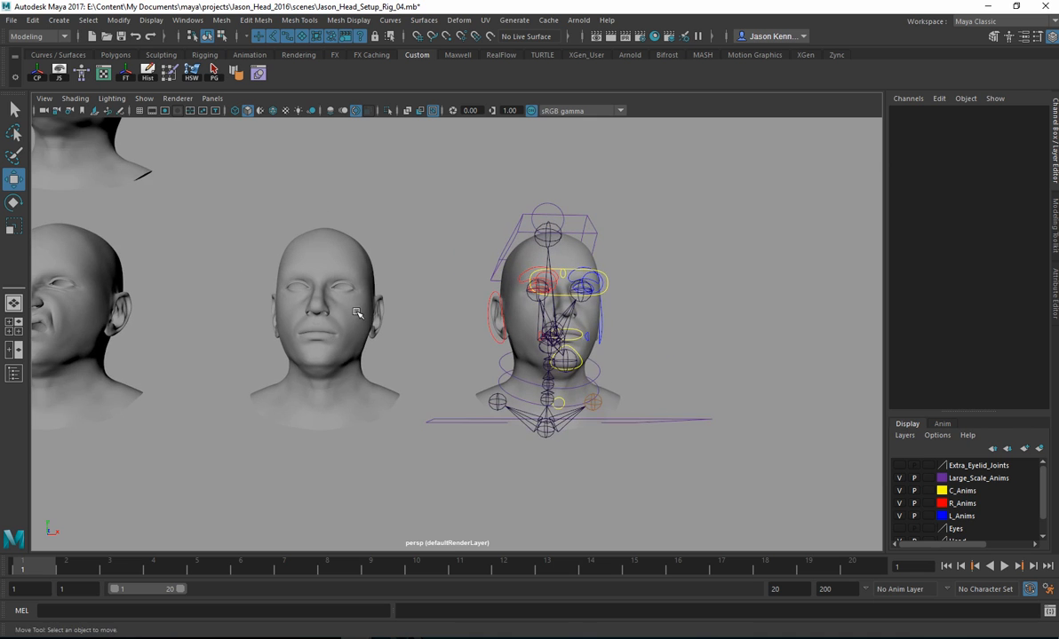
pyautogui.keyDown('alt'); pyautogui.moveTo(284, 300); pyautogui.dragTo(310, 295); pyautogui.keyUp('alt')
pyautogui.keyDown('alt'); pyautogui.moveTo(354, 305); pyautogui.dragTo(529, 277, button='middle'); pyautogui.keyUp('alt')
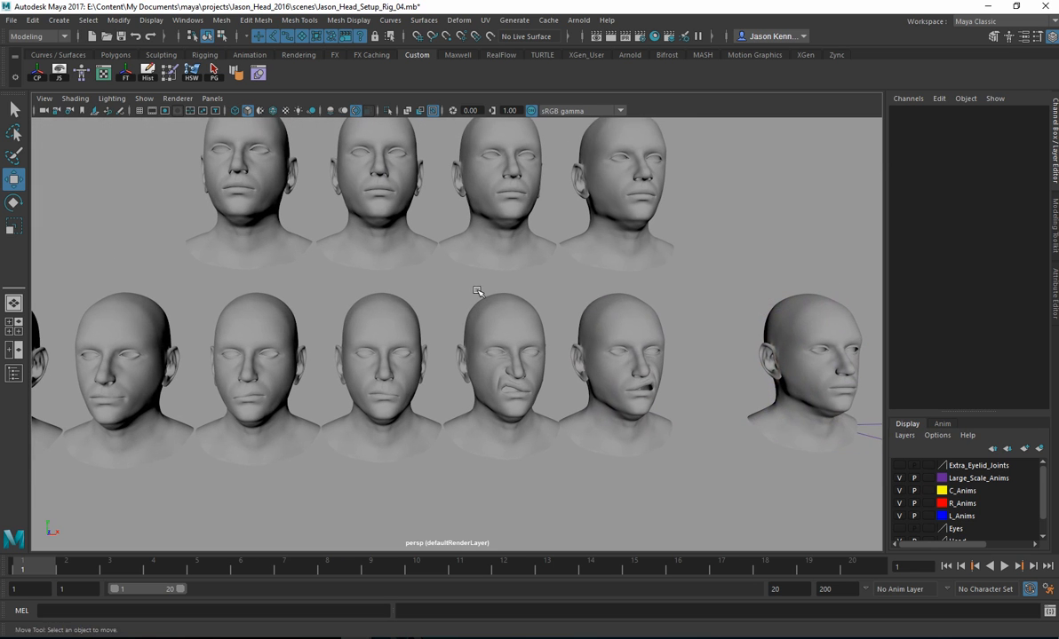
pyautogui.keyDown('alt'); pyautogui.moveTo(446, 273); pyautogui.dragTo(503, 283, button='middle'); pyautogui.keyUp('alt')
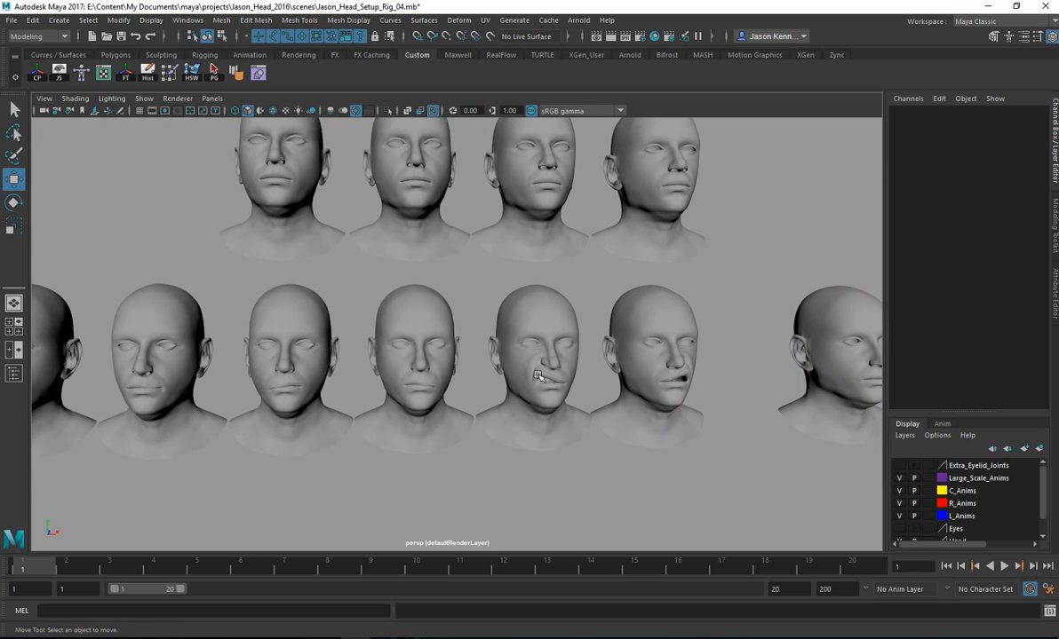
pyautogui.keyDown('alt'); pyautogui.moveTo(544, 373); pyautogui.dragTo(512, 375); pyautogui.keyUp('alt')
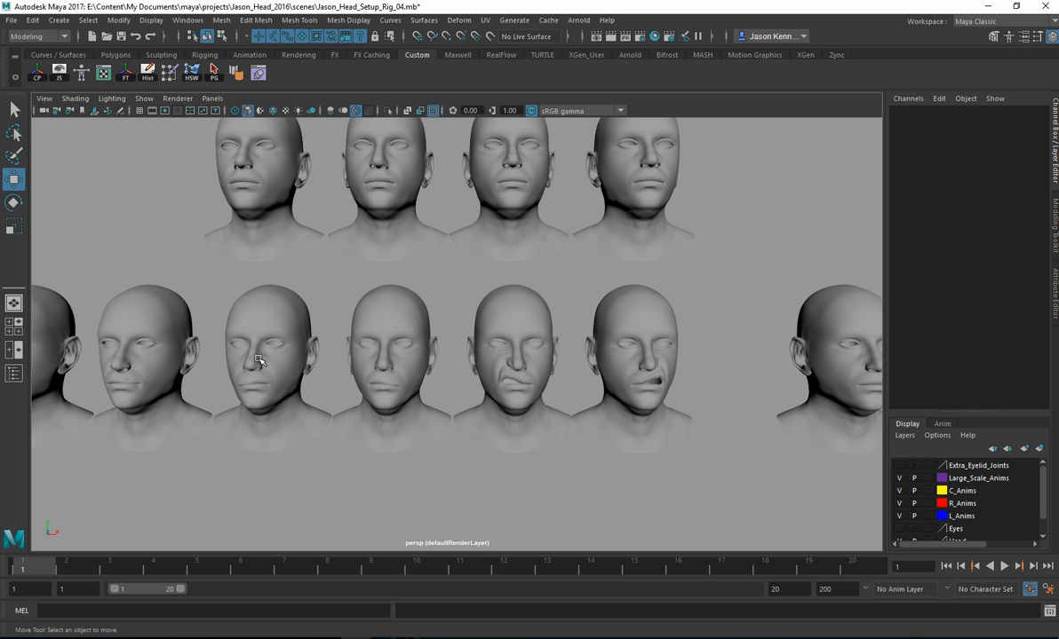
pyautogui.keyDown('alt'); pyautogui.moveTo(469, 252); pyautogui.dragTo(482, 355, button='middle'); pyautogui.keyUp('alt')
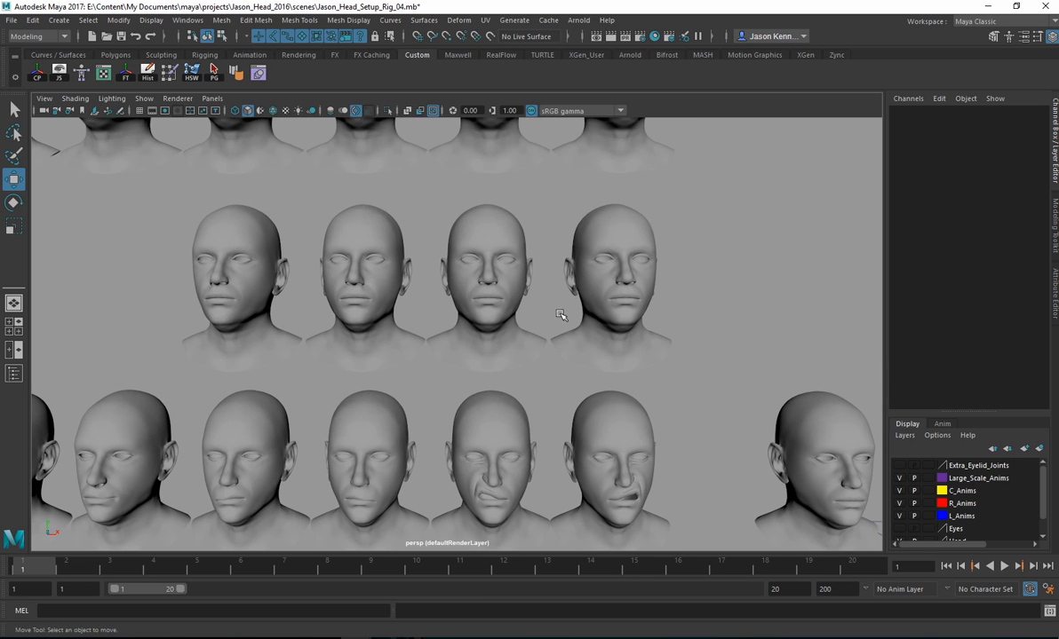
# Step: Survey the rows of blend shape heads, down to the bottom row with the separate neutral head and the rigged head
pyautogui.keyDown('alt'); pyautogui.moveTo(539, 226); pyautogui.dragTo(533, 376, button='middle'); pyautogui.keyUp('alt')
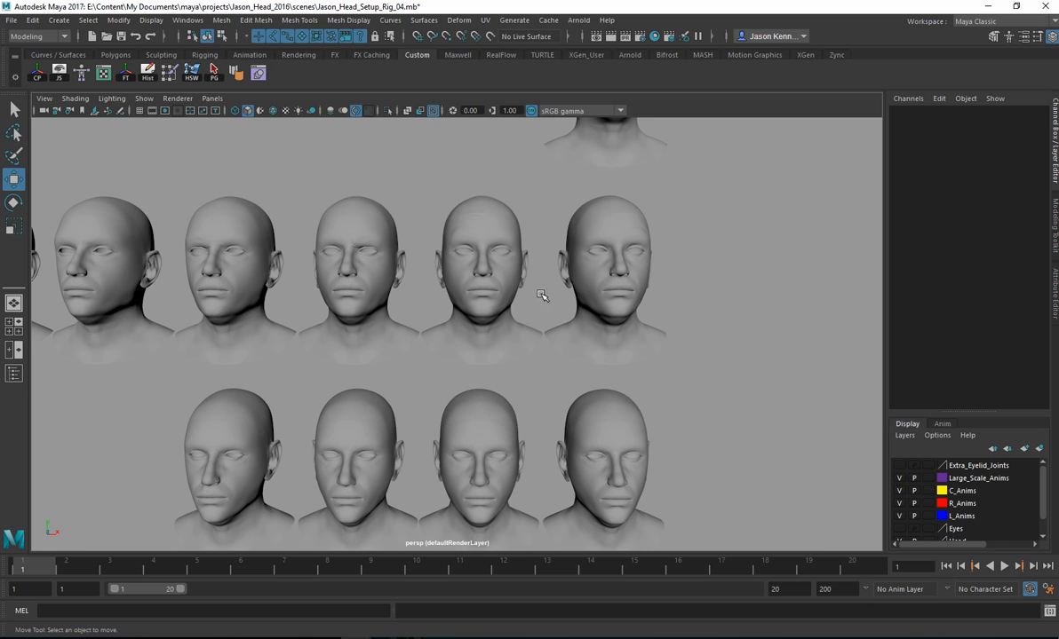
pyautogui.keyDown('alt'); pyautogui.moveTo(482, 333); pyautogui.dragTo(519, 198, button='middle'); pyautogui.keyUp('alt')
pyautogui.moveTo(447, 319)
pyautogui.keyDown('alt'); pyautogui.mouseDown(button='middle')
pyautogui.moveTo(470, 194)
pyautogui.moveTo(417, 129)
pyautogui.mouseUp(button='middle'); pyautogui.keyUp('alt')
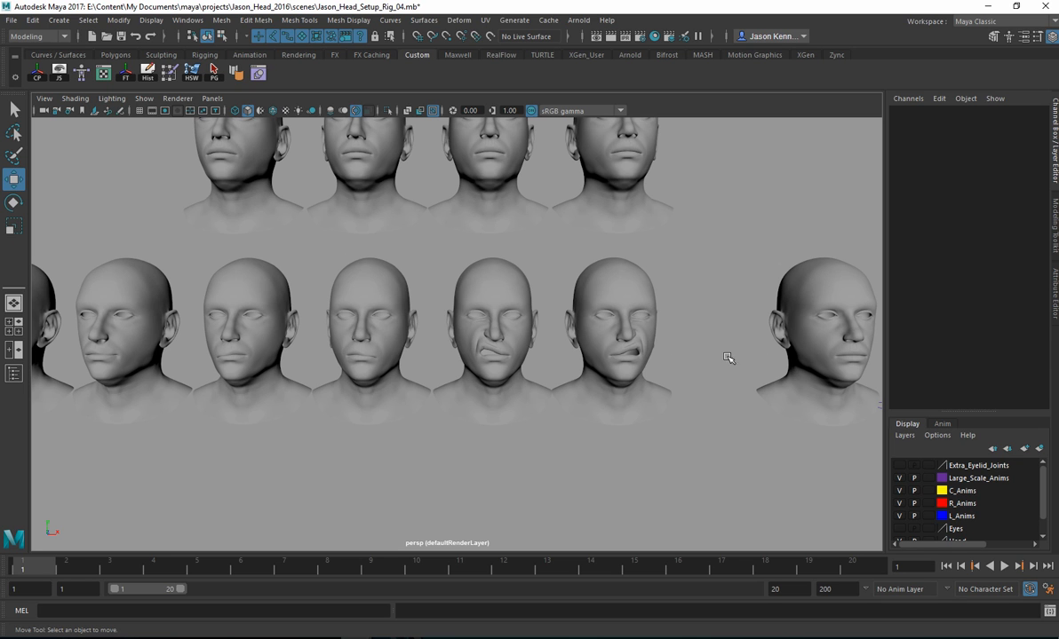
pyautogui.keyDown('alt'); pyautogui.moveTo(803, 336); pyautogui.dragTo(524, 320, button='middle'); pyautogui.keyUp('alt')
pyautogui.keyDown('alt'); pyautogui.moveTo(453, 312); pyautogui.dragTo(746, 279, button='middle'); pyautogui.keyUp('alt')
pyautogui.keyDown('alt'); pyautogui.moveTo(745, 279); pyautogui.dragTo(510, 311, button='right'); pyautogui.keyUp('alt')
pyautogui.keyDown('alt'); pyautogui.moveTo(489, 291); pyautogui.dragTo(532, 293, button='middle'); pyautogui.keyUp('alt')
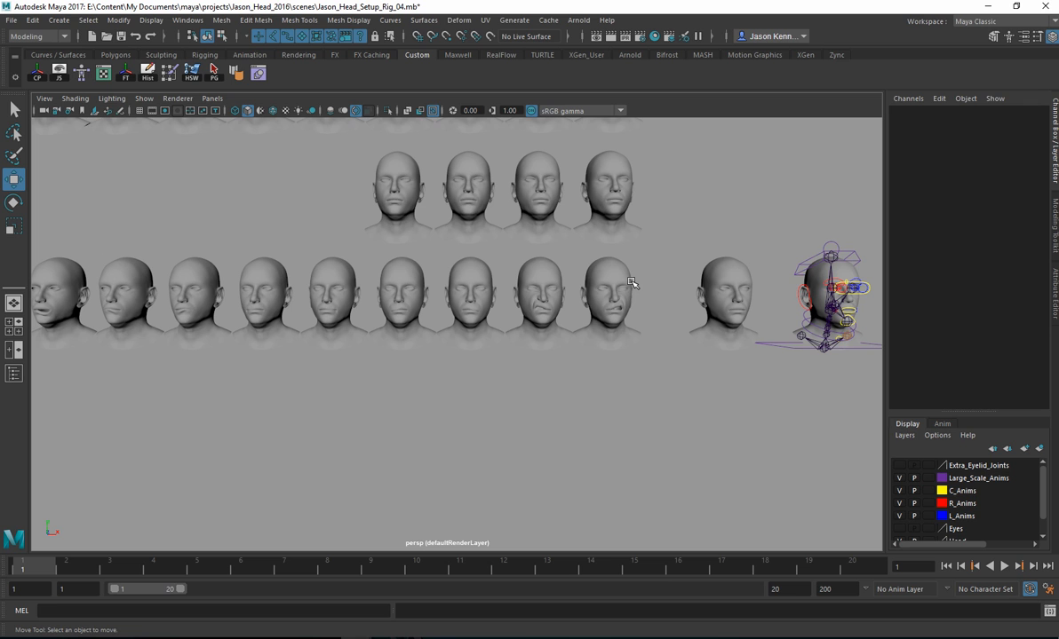
# Step: Check the names of the upper-lip up, down and roll heads in the bottom row by selecting each in turn
pyautogui.click(601, 293)
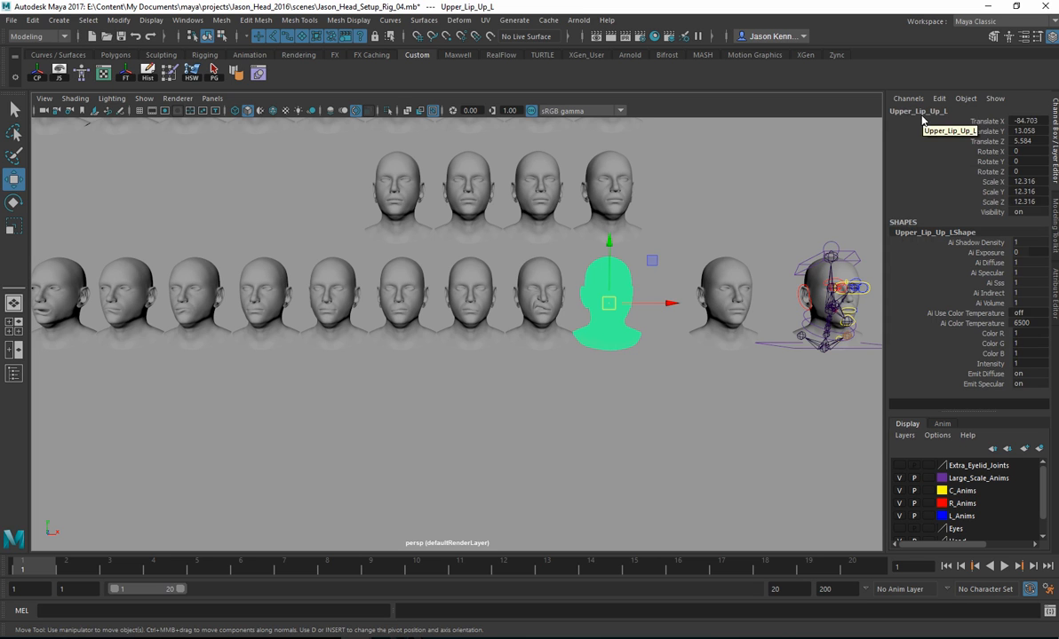
pyautogui.click(542, 307)
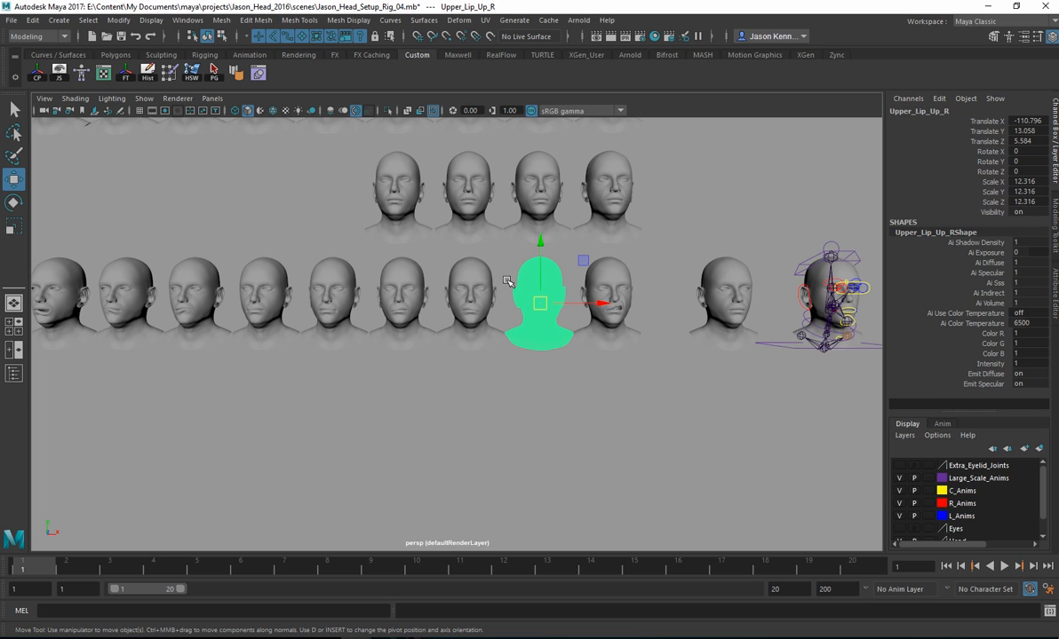
pyautogui.click(461, 291)
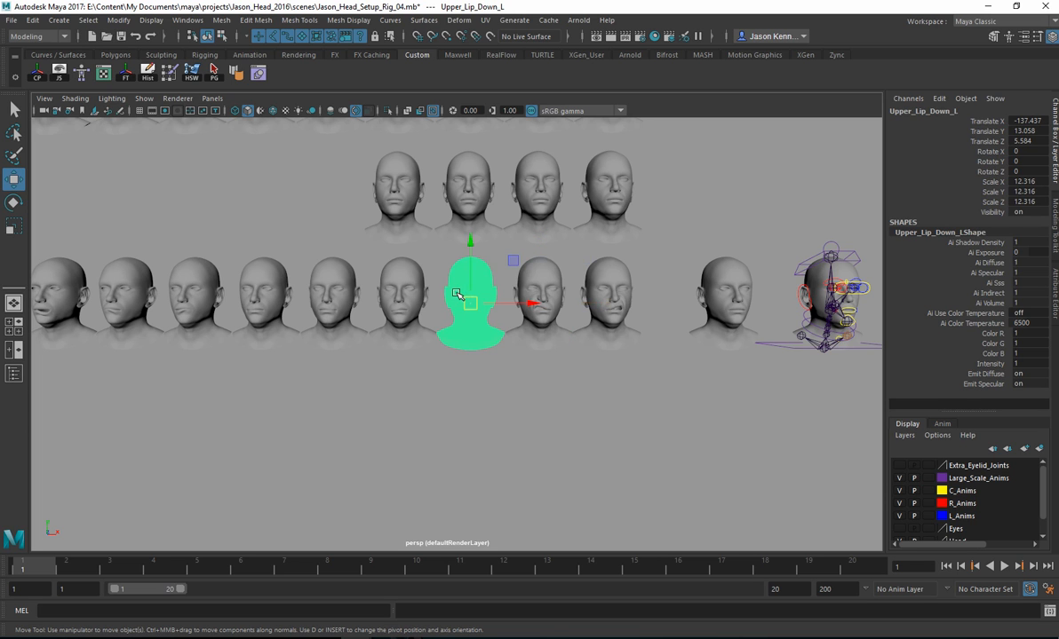
pyautogui.click(395, 280)
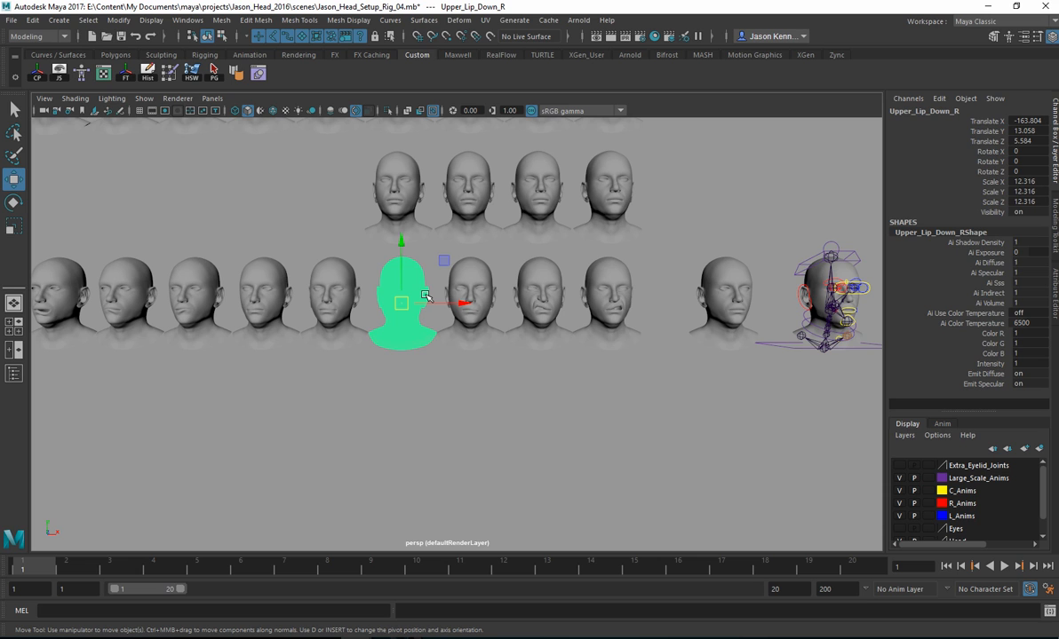
pyautogui.click(616, 303)
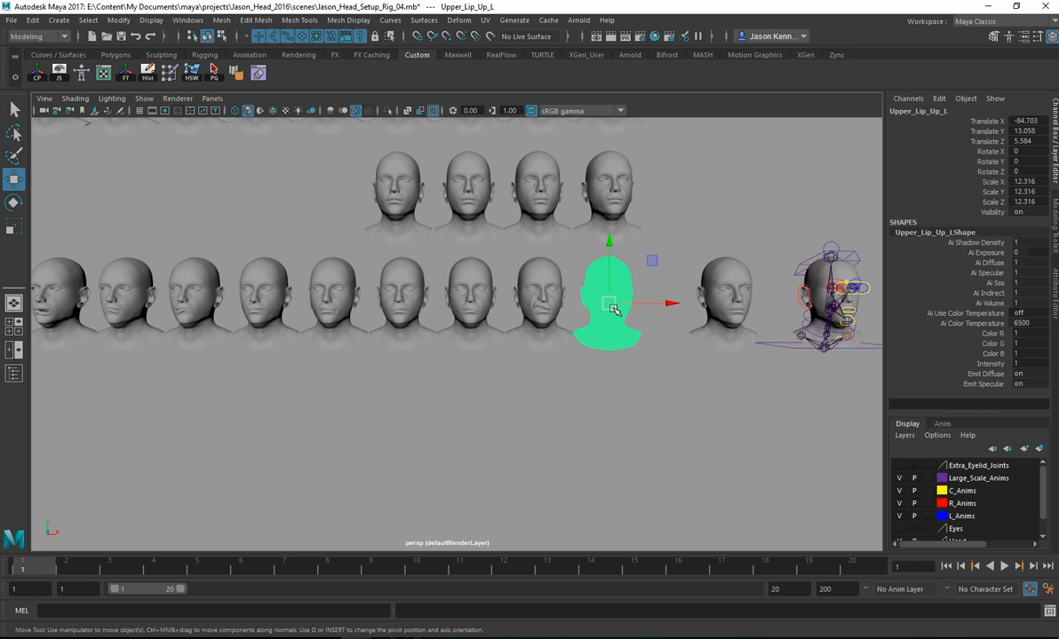
pyautogui.click(544, 303)
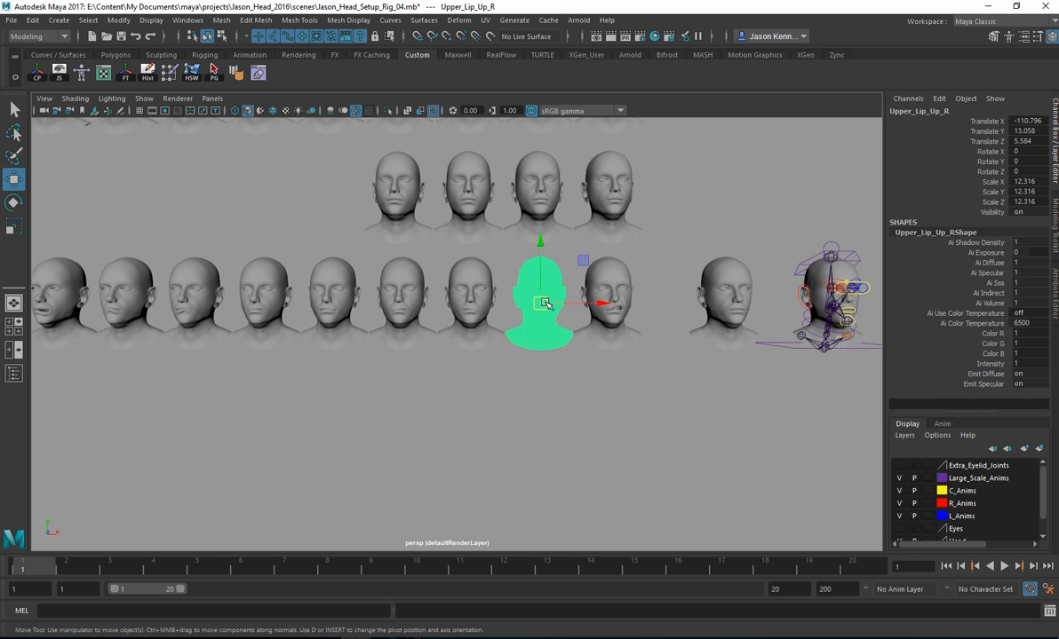
pyautogui.click(475, 303)
pyautogui.click(383, 286)
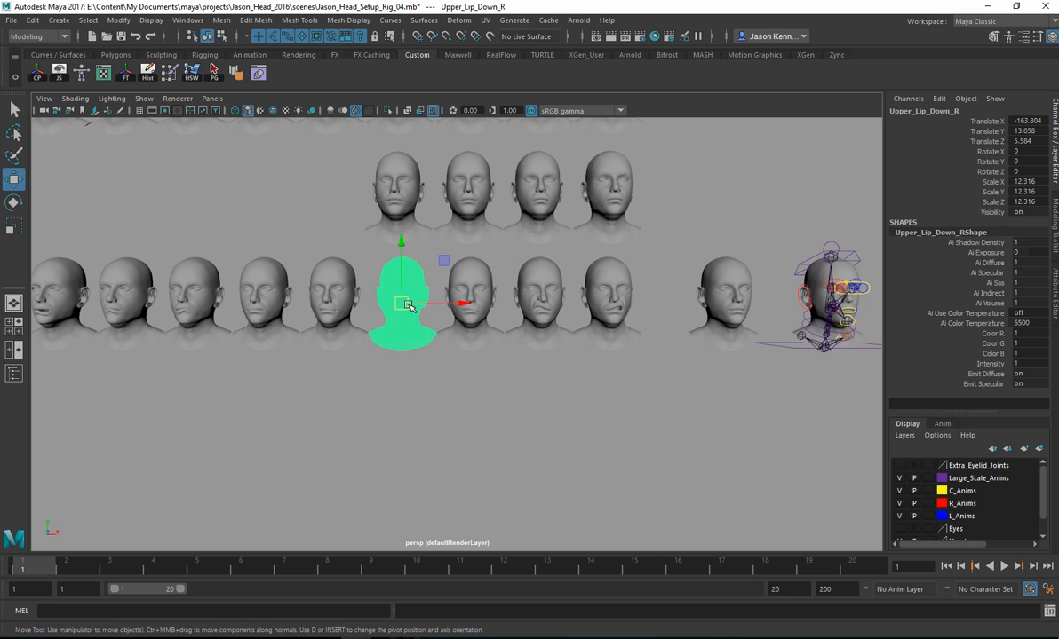
pyautogui.click(314, 277)
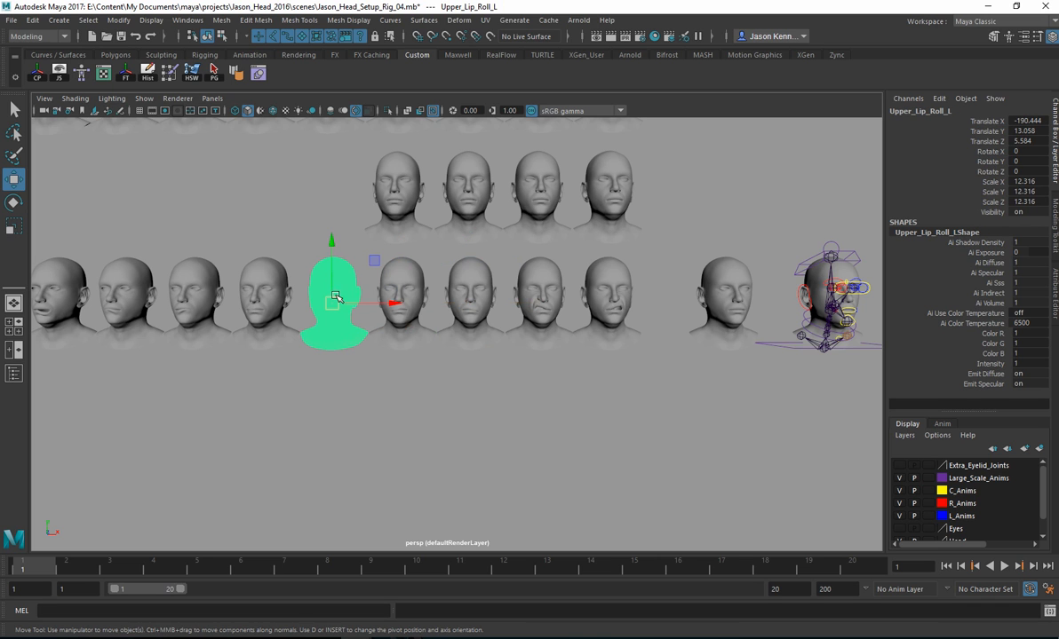
# Step: Inspect the bottom-row lip shapes up close, selecting the Upper_Lip_Roll_L and Lower_Lip_Up_L heads
pyautogui.moveTo(585, 364); pyautogui.dragTo(505, 306)
pyautogui.keyDown('alt'); pyautogui.moveTo(411, 361); pyautogui.dragTo(440, 374, button='middle'); pyautogui.keyUp('alt')
pyautogui.keyDown('alt'); pyautogui.moveTo(441, 374); pyautogui.dragTo(793, 387, button='right'); pyautogui.keyUp('alt')
pyautogui.keyDown('alt'); pyautogui.moveTo(435, 279); pyautogui.dragTo(546, 320, button='middle'); pyautogui.keyUp('alt')
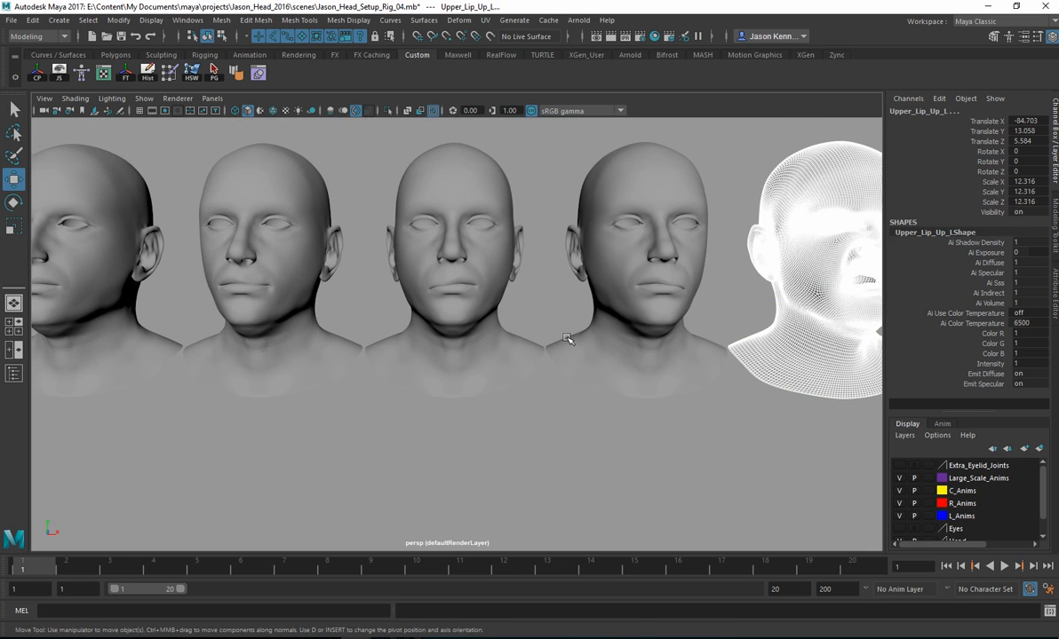
pyautogui.keyDown('alt'); pyautogui.moveTo(604, 277); pyautogui.dragTo(783, 286, button='middle'); pyautogui.keyUp('alt')
pyautogui.click(540, 260)
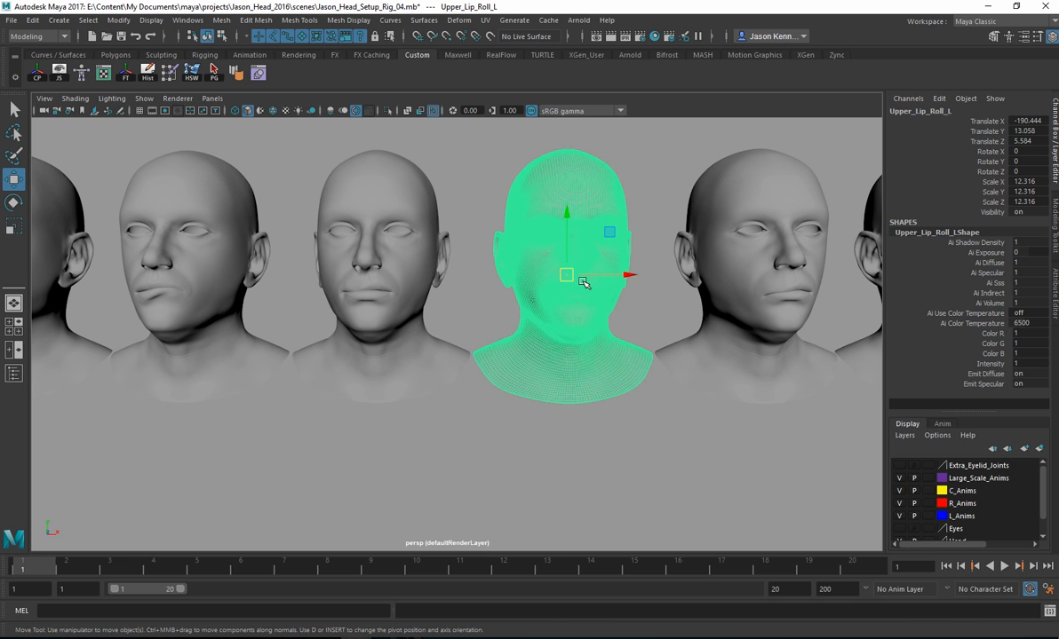
pyautogui.keyDown('alt'); pyautogui.moveTo(534, 275); pyautogui.dragTo(693, 279, button='middle'); pyautogui.keyUp('alt')
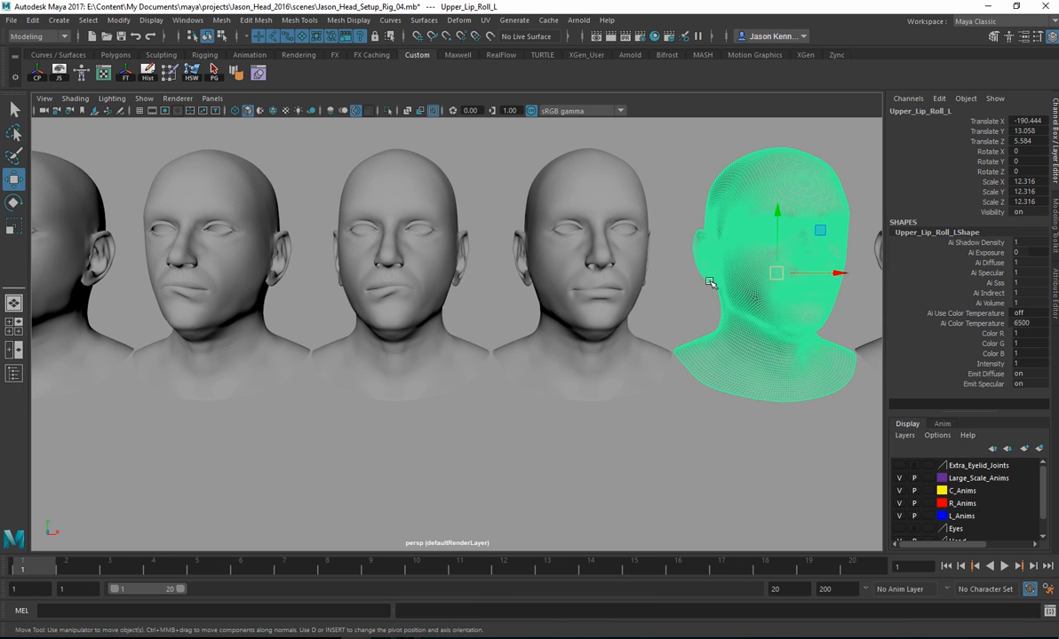
pyautogui.click(400, 247)
pyautogui.keyDown('alt'); pyautogui.moveTo(400, 247); pyautogui.dragTo(609, 248, button='middle'); pyautogui.keyUp('alt')
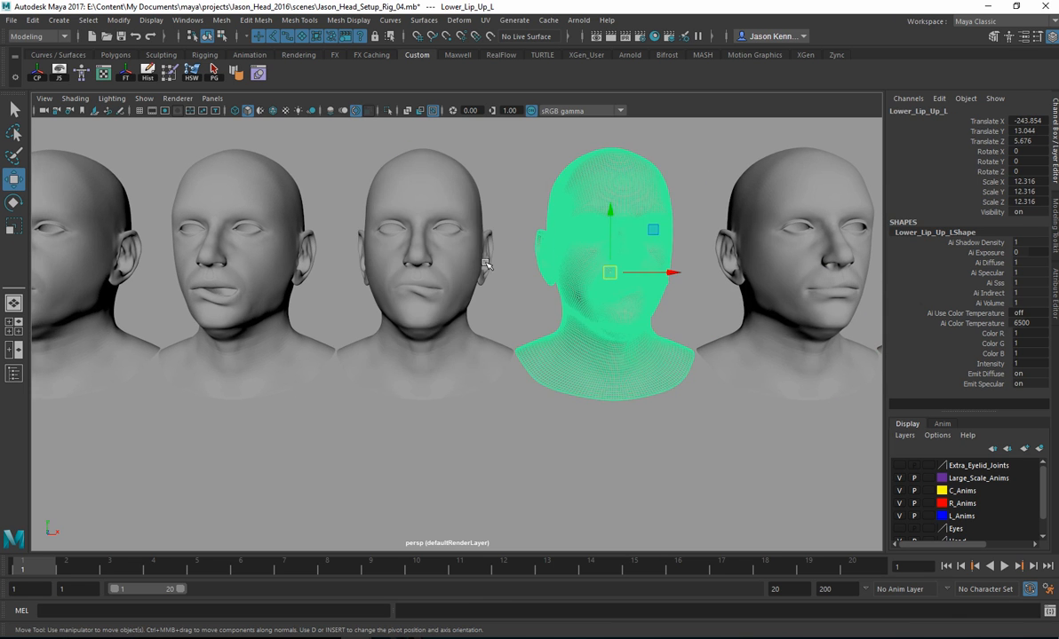
# Step: Inspect the next mouth shapes along the bottom row, selecting the Smile_L and Mouth_Narrow_L heads
pyautogui.keyDown('alt'); pyautogui.moveTo(400, 254); pyautogui.dragTo(588, 263, button='middle'); pyautogui.keyUp('alt')
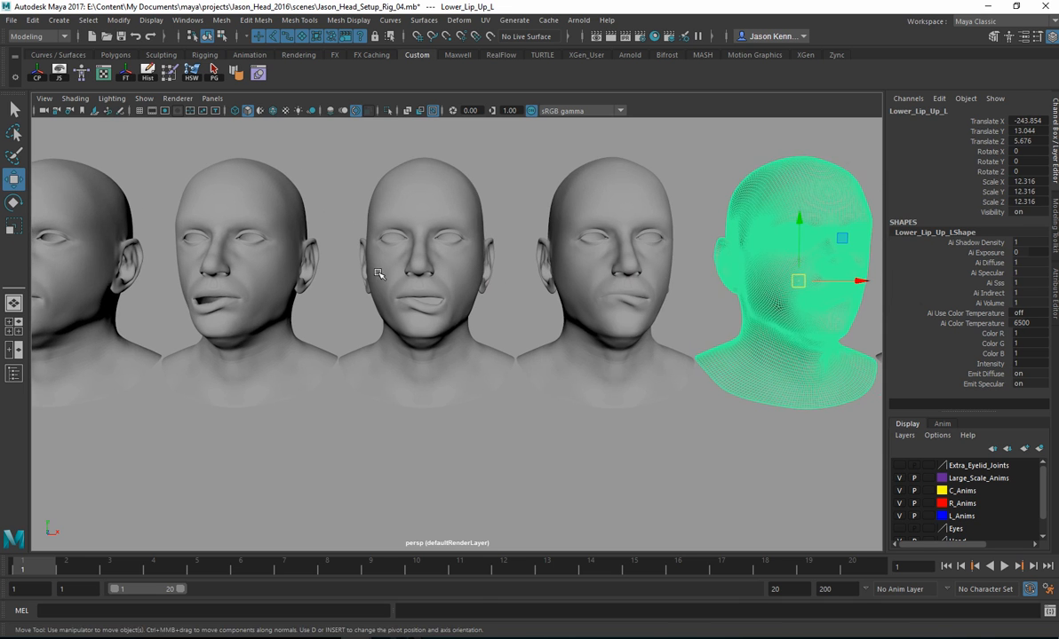
pyautogui.keyDown('alt'); pyautogui.moveTo(383, 273); pyautogui.dragTo(555, 285, button='middle'); pyautogui.keyUp('alt')
pyautogui.keyDown('alt'); pyautogui.moveTo(258, 284); pyautogui.dragTo(544, 285, button='middle'); pyautogui.keyUp('alt')
pyautogui.keyDown('alt'); pyautogui.moveTo(222, 251); pyautogui.dragTo(441, 246, button='middle'); pyautogui.keyUp('alt')
pyautogui.keyDown('alt'); pyautogui.moveTo(270, 268); pyautogui.dragTo(360, 269, button='middle'); pyautogui.keyUp('alt')
pyautogui.click(466, 250)
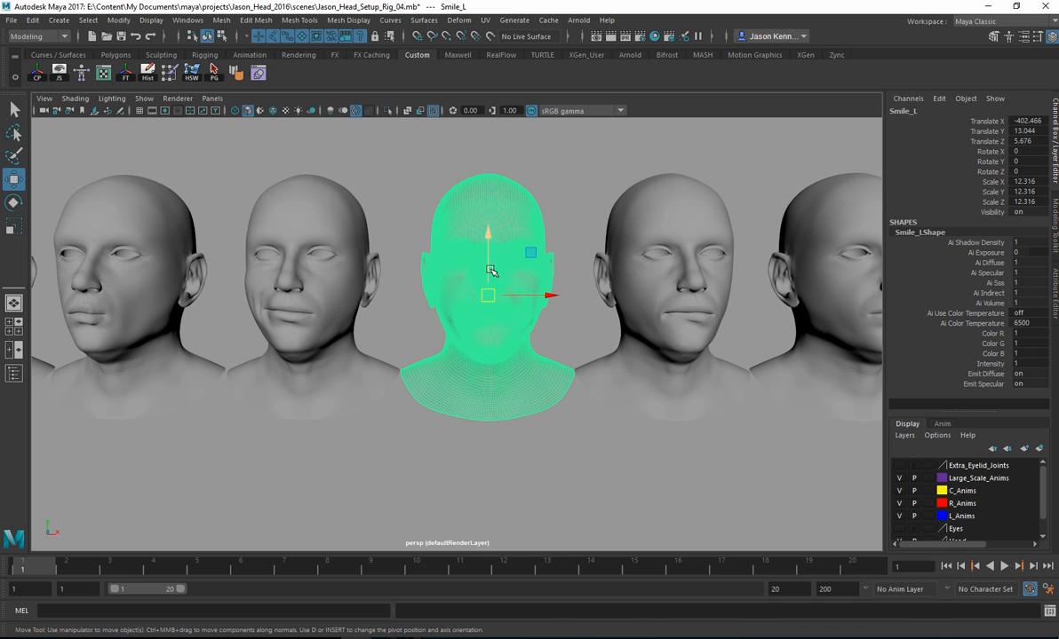
pyautogui.click(336, 274)
pyautogui.keyDown('alt'); pyautogui.moveTo(201, 273); pyautogui.dragTo(527, 276, button='middle'); pyautogui.keyUp('alt')
pyautogui.click(454, 277)
# Step: Examine the frowning and puckered mouth heads and select the Jaw_Open head at the end of the row
pyautogui.keyDown('alt'); pyautogui.moveTo(404, 280); pyautogui.dragTo(593, 281, button='middle'); pyautogui.keyUp('alt')
pyautogui.keyDown('alt'); pyautogui.moveTo(255, 279); pyautogui.dragTo(444, 261, button='middle'); pyautogui.keyUp('alt')
pyautogui.keyDown('alt'); pyautogui.moveTo(182, 251); pyautogui.dragTo(461, 270, button='middle'); pyautogui.keyUp('alt')
pyautogui.keyDown('alt'); pyautogui.moveTo(206, 278); pyautogui.dragTo(389, 268, button='middle'); pyautogui.keyUp('alt')
pyautogui.keyDown('alt'); pyautogui.moveTo(257, 274); pyautogui.dragTo(441, 273, button='middle'); pyautogui.keyUp('alt')
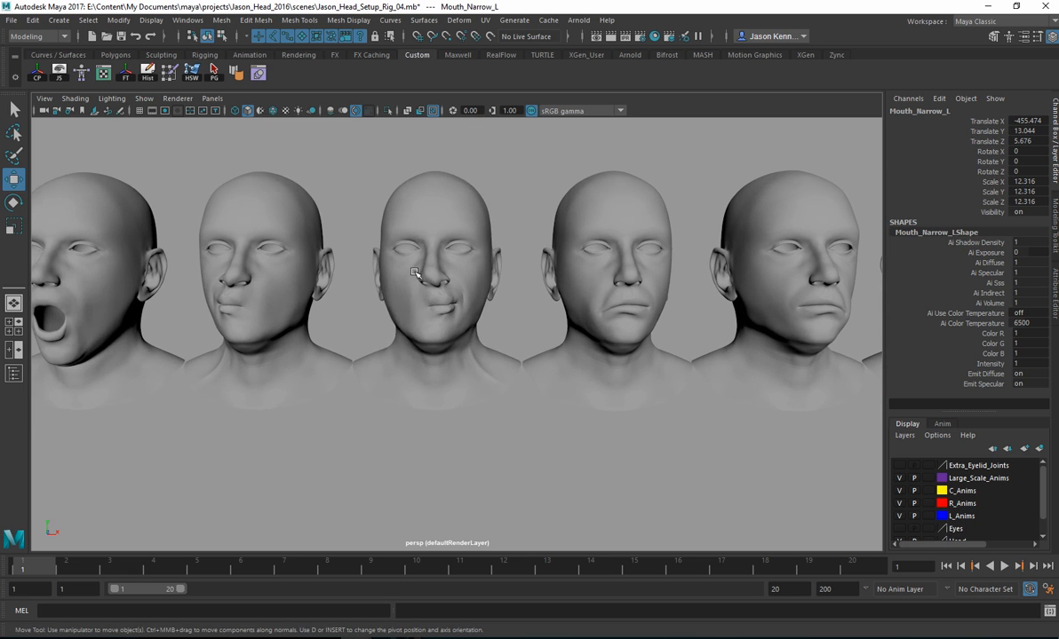
pyautogui.click(437, 275)
pyautogui.keyDown('alt'); pyautogui.moveTo(342, 275); pyautogui.dragTo(420, 256, button='middle'); pyautogui.keyUp('alt')
pyautogui.click(224, 251)
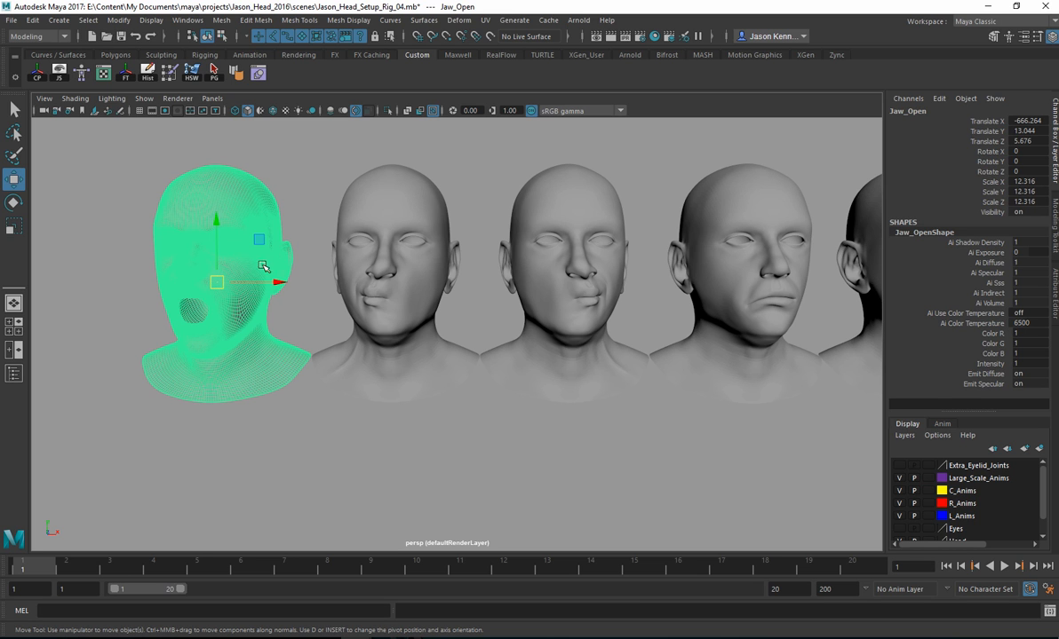
# Step: Go back along the row and check the nostril flare and narrow heads above it by selecting each one
pyautogui.moveTo(529, 321)
pyautogui.keyDown('alt'); pyautogui.mouseDown(button='middle')
pyautogui.moveTo(147, 358)
pyautogui.moveTo(102, 402)
pyautogui.mouseUp(button='middle'); pyautogui.keyUp('alt')
pyautogui.keyDown('alt'); pyautogui.moveTo(497, 297); pyautogui.dragTo(68, 343, button='middle'); pyautogui.keyUp('alt')
pyautogui.keyDown('alt'); pyautogui.moveTo(613, 308); pyautogui.dragTo(128, 302, button='middle'); pyautogui.keyUp('alt')
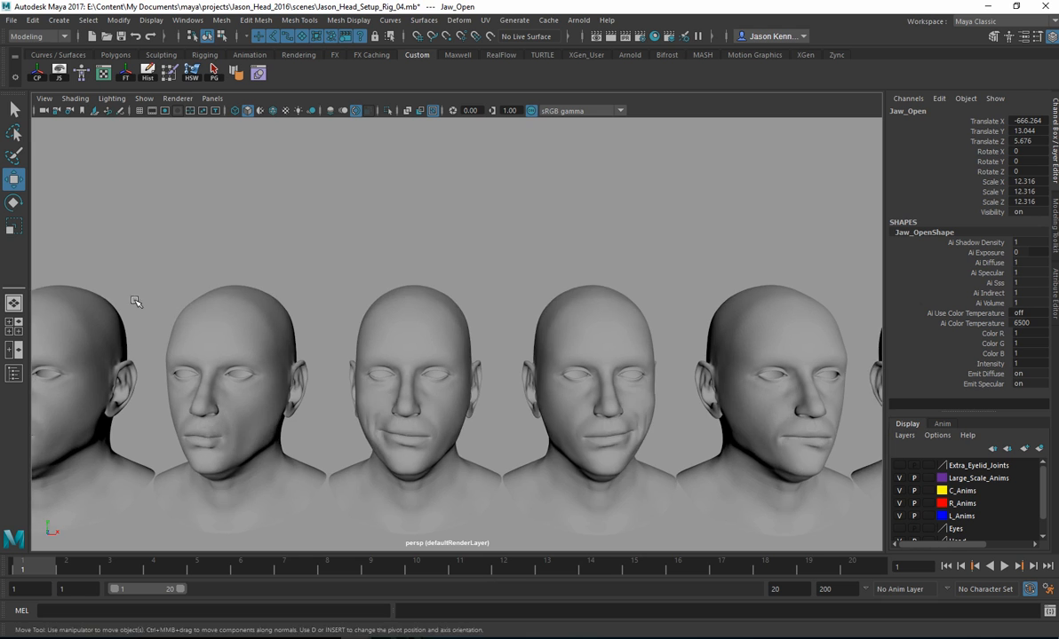
pyautogui.keyDown('alt'); pyautogui.moveTo(550, 286); pyautogui.dragTo(87, 293, button='middle'); pyautogui.keyUp('alt')
pyautogui.keyDown('alt'); pyautogui.moveTo(604, 258); pyautogui.dragTo(248, 222, button='right'); pyautogui.keyUp('alt')
pyautogui.keyDown('alt'); pyautogui.moveTo(614, 235); pyautogui.dragTo(319, 236, button='middle'); pyautogui.keyUp('alt')
pyautogui.keyDown('alt'); pyautogui.moveTo(318, 236); pyautogui.dragTo(604, 248, button='right'); pyautogui.keyUp('alt')
pyautogui.click(736, 232)
pyautogui.click(615, 231)
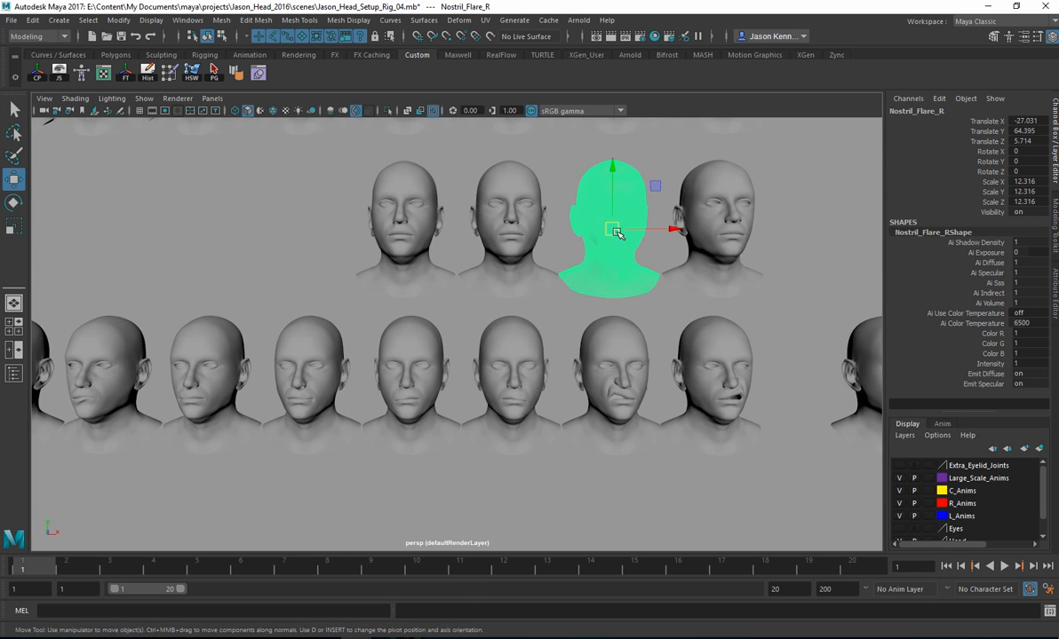
pyautogui.click(470, 220)
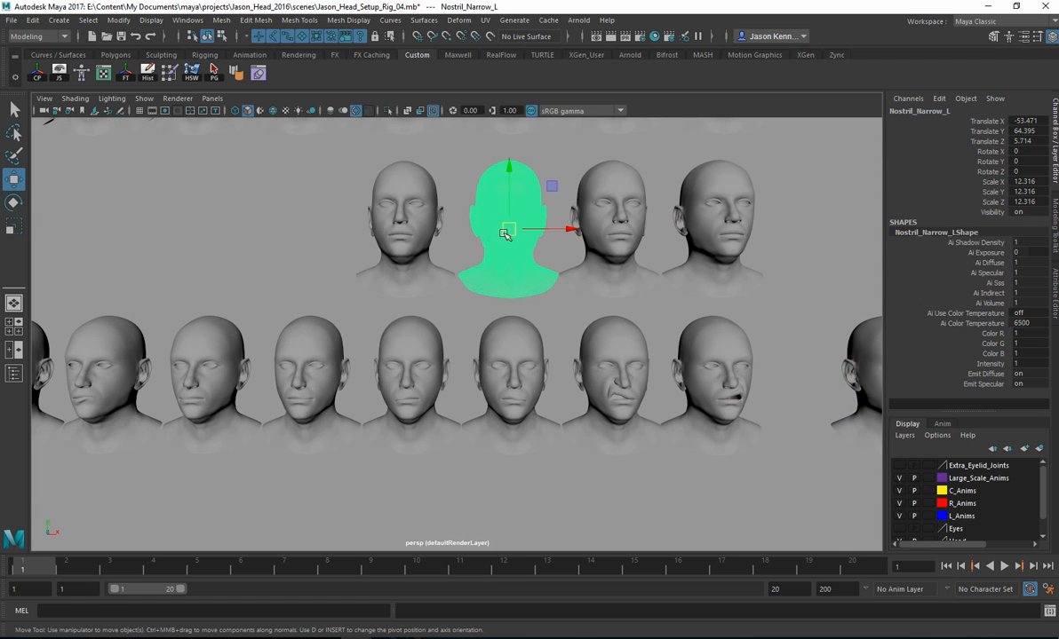
pyautogui.click(406, 225)
pyautogui.click(709, 213)
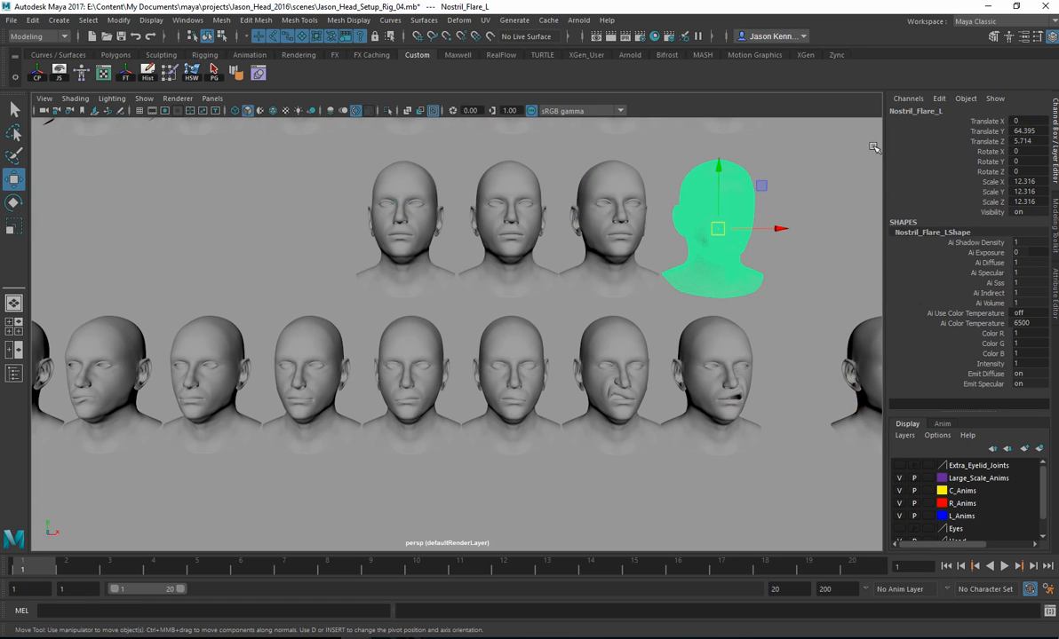
pyautogui.click(584, 222)
# Step: Check the Eyebrow_Raiser_R and Eyebrow_Lowerer_L heads and look over the rest of their row
pyautogui.keyDown('alt'); pyautogui.moveTo(534, 185); pyautogui.dragTo(504, 282, button='middle'); pyautogui.keyUp('alt')
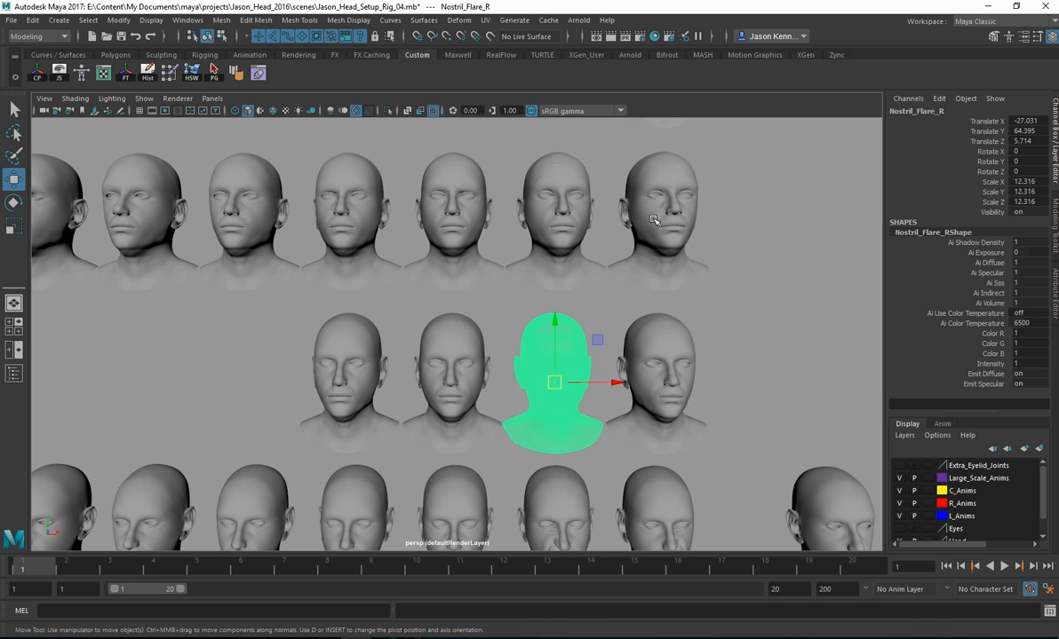
pyautogui.click(615, 207)
pyautogui.click(557, 206)
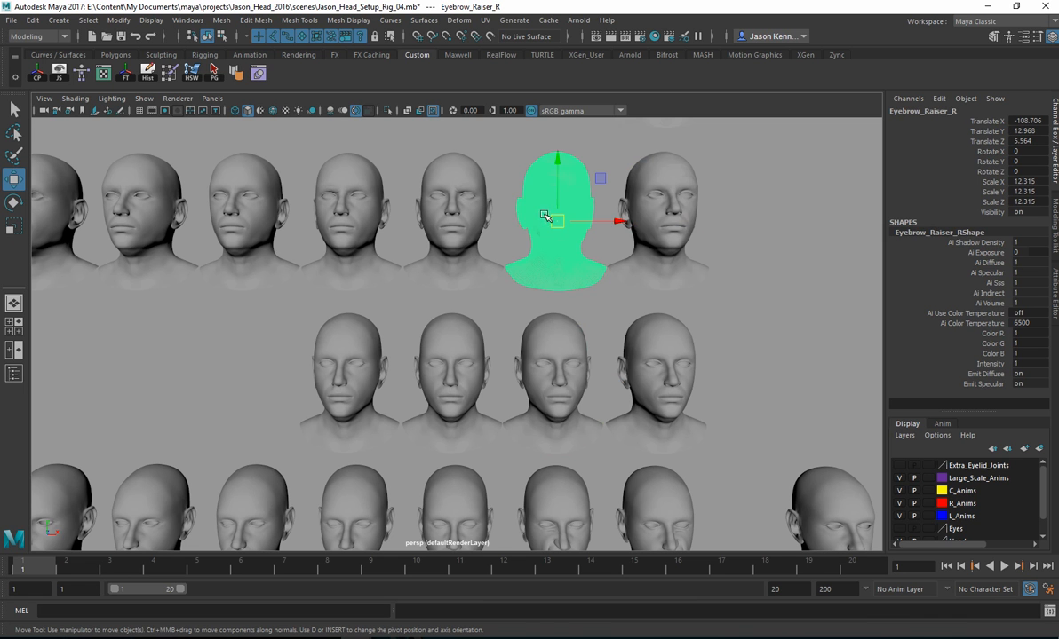
pyautogui.click(465, 216)
pyautogui.keyDown('alt'); pyautogui.moveTo(200, 192); pyautogui.dragTo(572, 200, button='middle'); pyautogui.keyUp('alt')
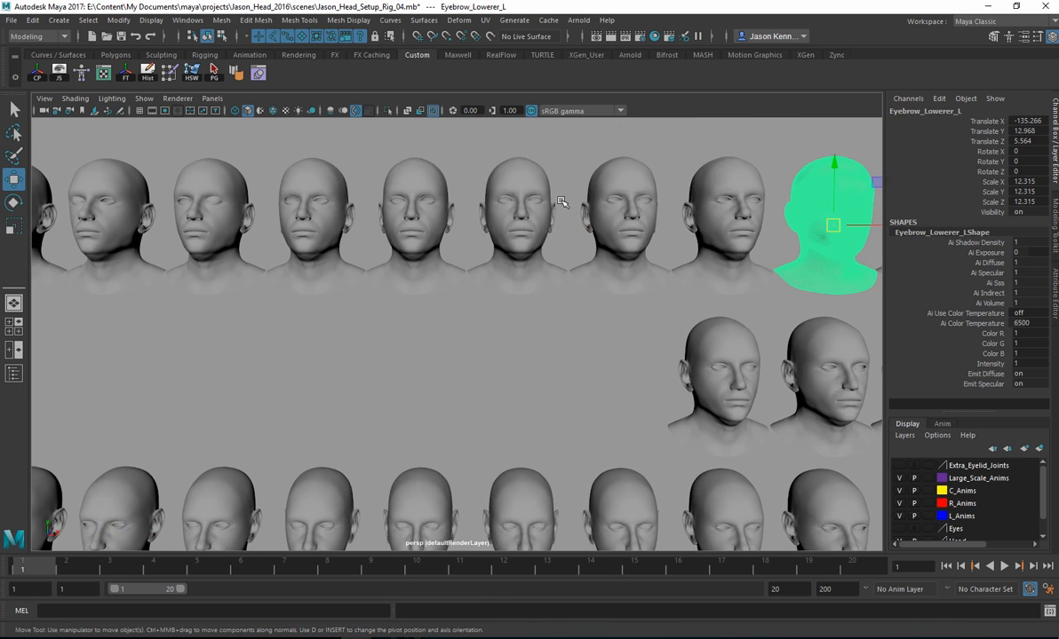
pyautogui.keyDown('alt'); pyautogui.moveTo(573, 199); pyautogui.dragTo(617, 224); pyautogui.keyUp('alt')
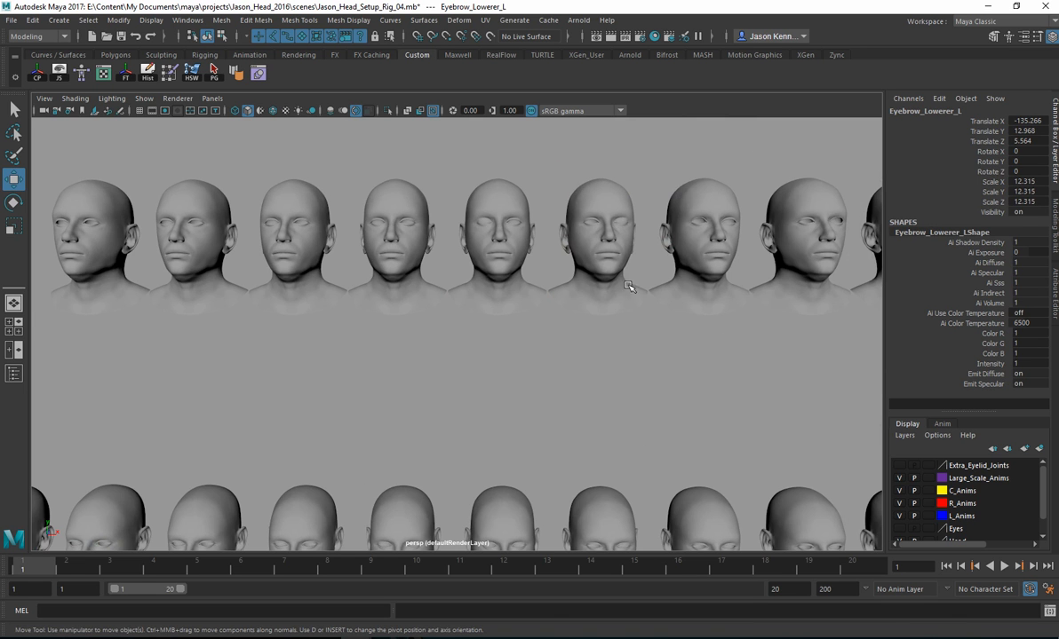
# Step: Select the single Asymmetrical_Detail head above the rows and inspect it up close
pyautogui.keyDown('alt'); pyautogui.moveTo(630, 297); pyautogui.dragTo(468, 276, button='right'); pyautogui.keyUp('alt')
pyautogui.keyDown('alt'); pyautogui.moveTo(833, 332); pyautogui.dragTo(400, 275, button='middle'); pyautogui.keyUp('alt')
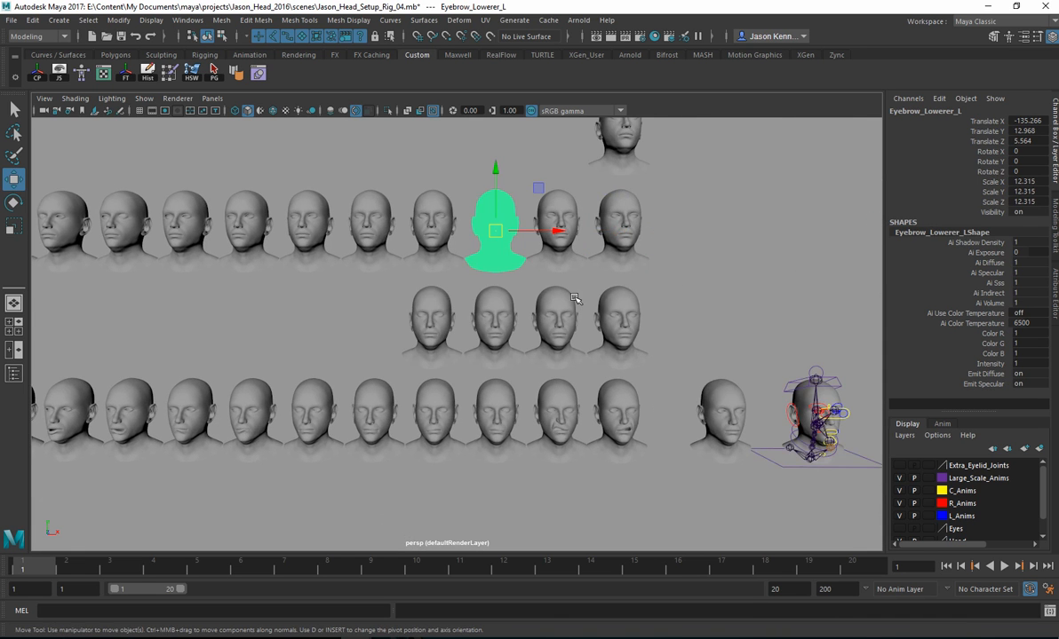
pyautogui.keyDown('alt'); pyautogui.moveTo(622, 213); pyautogui.dragTo(540, 268, button='middle'); pyautogui.keyUp('alt')
pyautogui.click(540, 268)
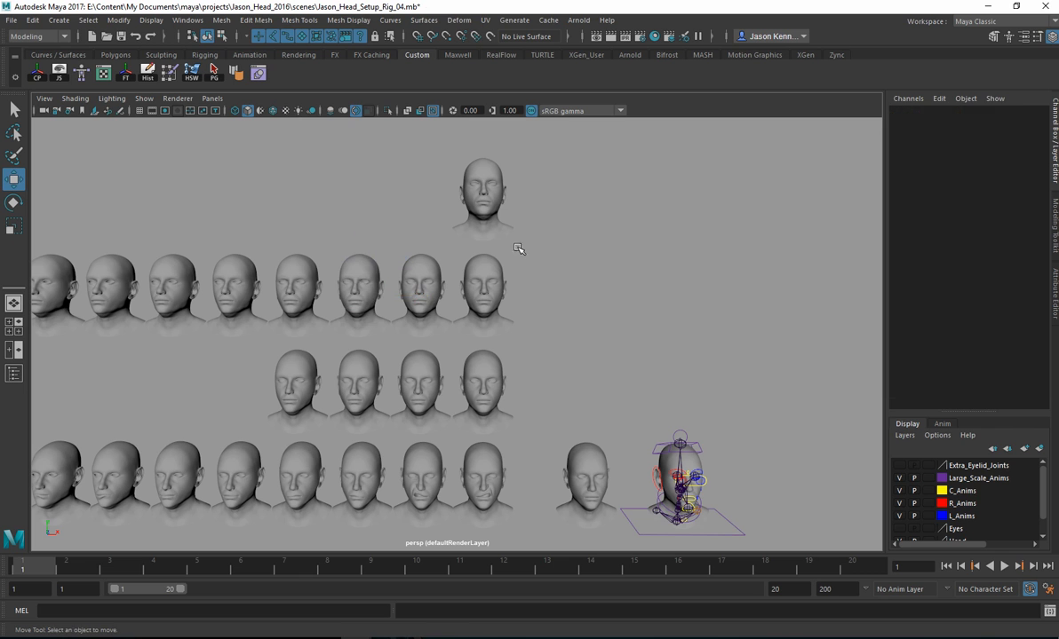
pyautogui.click(479, 204)
pyautogui.keyDown('alt'); pyautogui.moveTo(480, 236); pyautogui.dragTo(421, 298, button='middle'); pyautogui.keyUp('alt')
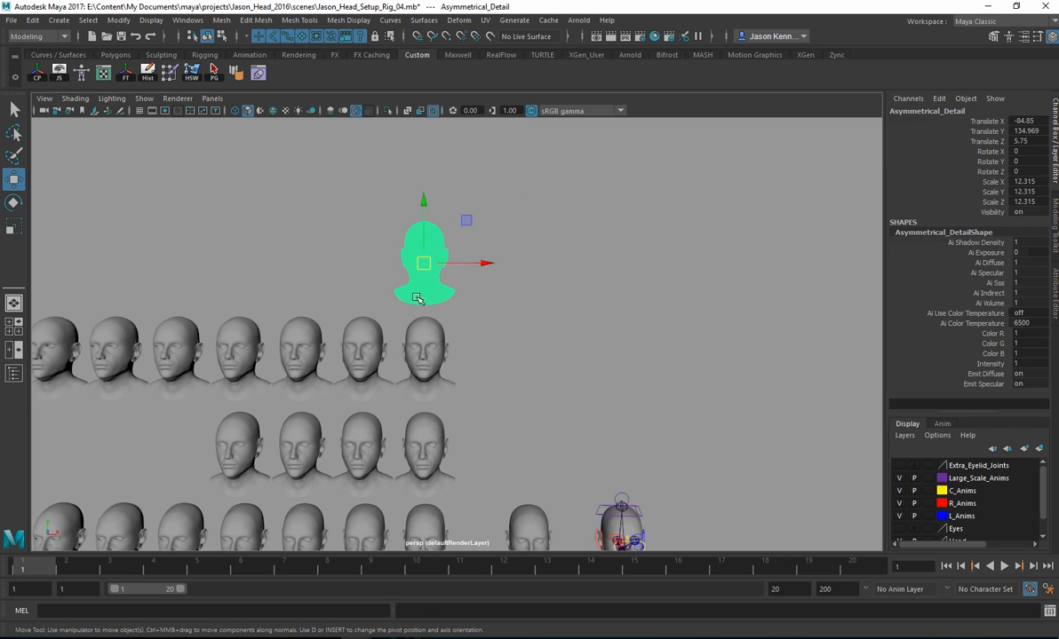
pyautogui.keyDown('alt'); pyautogui.moveTo(421, 298); pyautogui.dragTo(661, 286, button='right'); pyautogui.keyUp('alt')
pyautogui.keyDown('alt'); pyautogui.moveTo(530, 249); pyautogui.dragTo(557, 316, button='middle'); pyautogui.keyUp('alt')
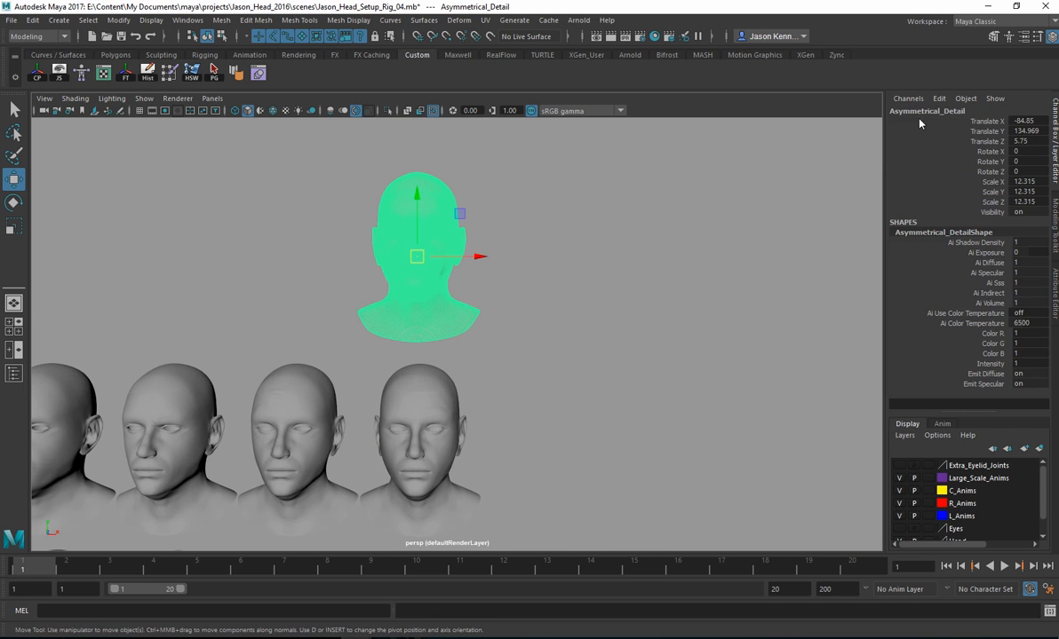
# Step: Compare the unselected asymmetrical head with the rows below, and check the Receiver head beside the rig by selecting it
pyautogui.click(616, 220)
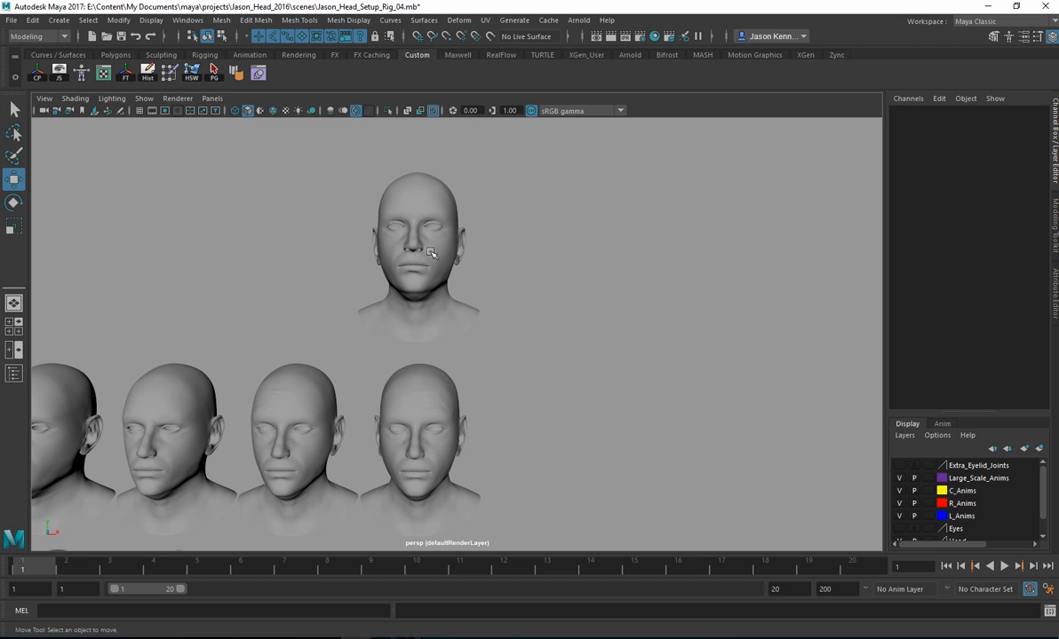
pyautogui.keyDown('alt'); pyautogui.moveTo(514, 425); pyautogui.dragTo(470, 206, button='middle'); pyautogui.keyUp('alt')
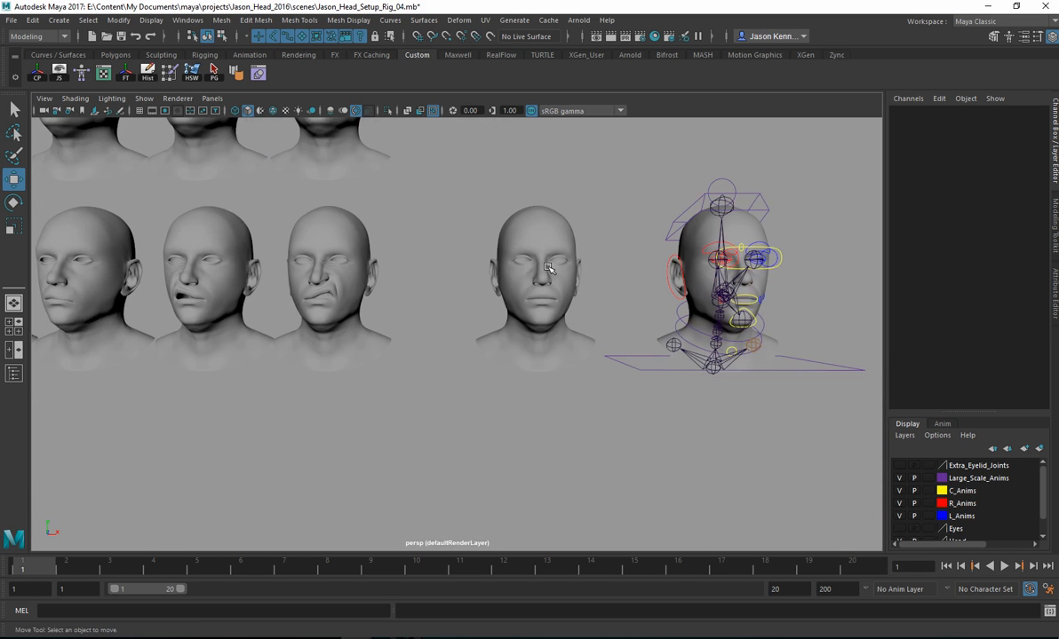
pyautogui.click(538, 278)
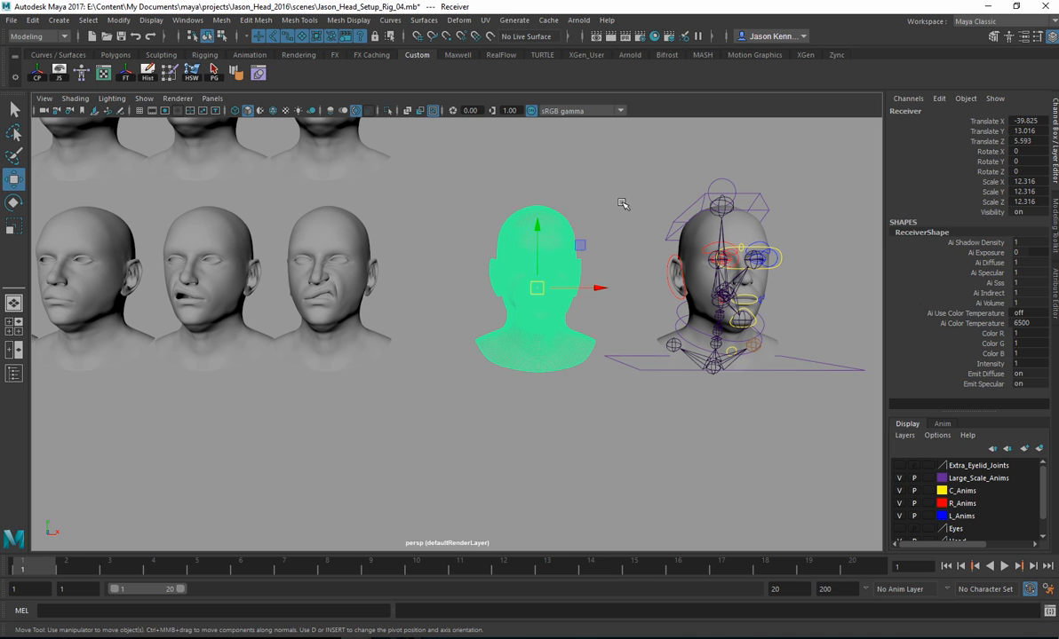
pyautogui.click(603, 228)
pyautogui.keyDown('alt'); pyautogui.moveTo(609, 237); pyautogui.dragTo(537, 240); pyautogui.keyUp('alt')
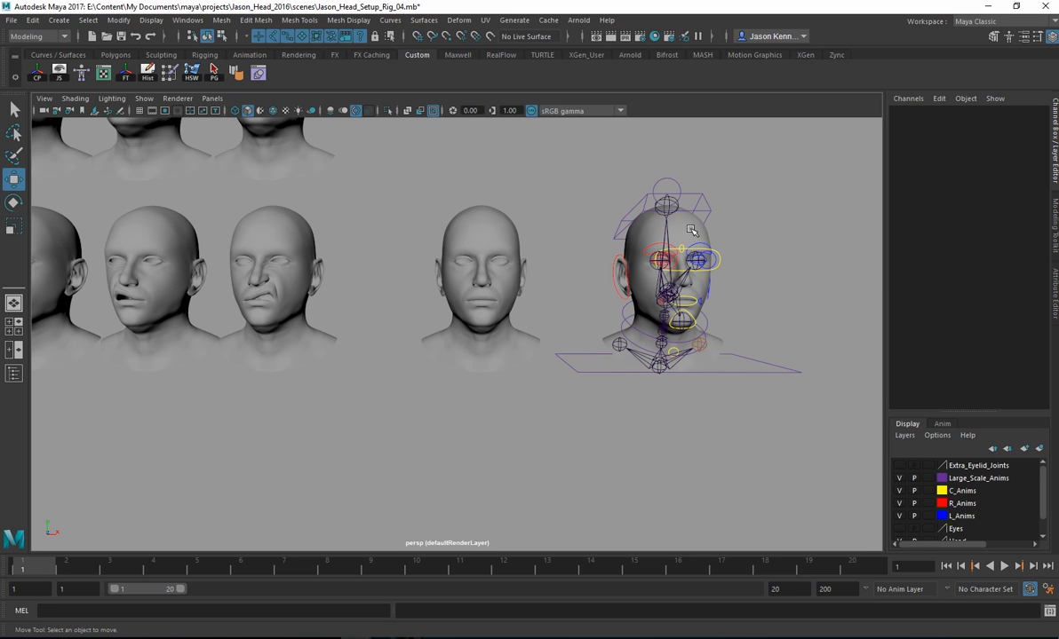
# Step: Check the rig's base head by selecting it, and import Jason_Head_30_Eyebrow_Lowerer_L.OBJ from the Blend Shapes folder
pyautogui.click(701, 289)
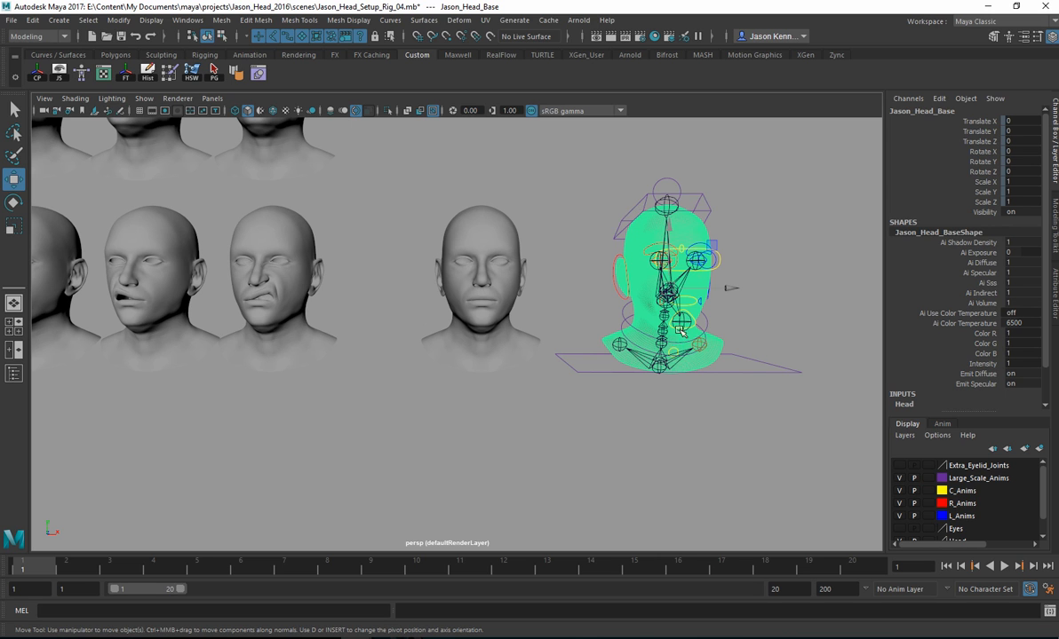
pyautogui.click(753, 228)
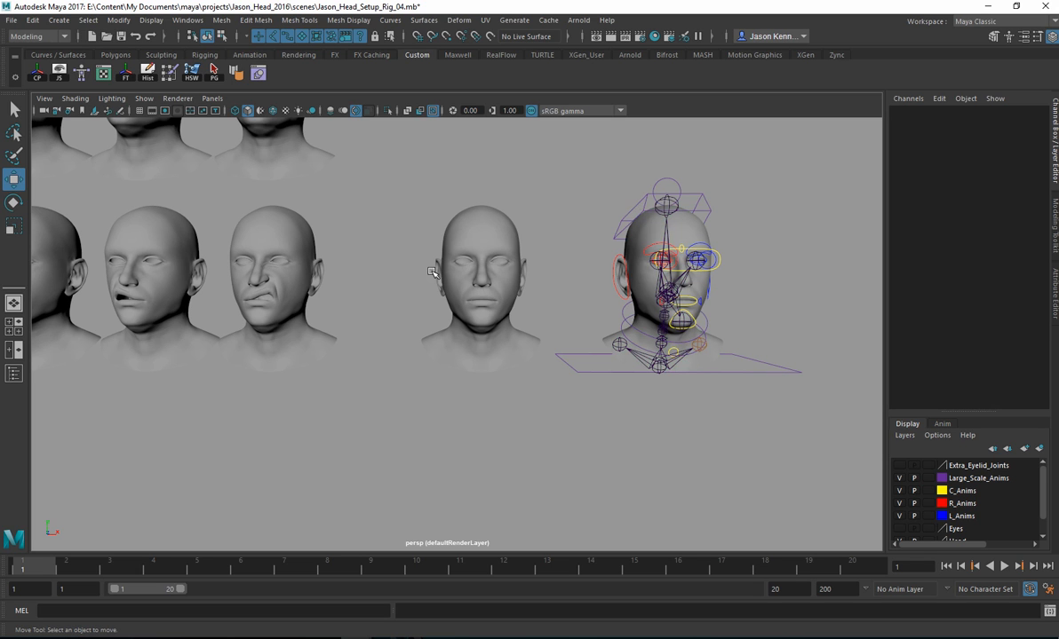
pyautogui.click(11, 20)
pyautogui.click(36, 148)
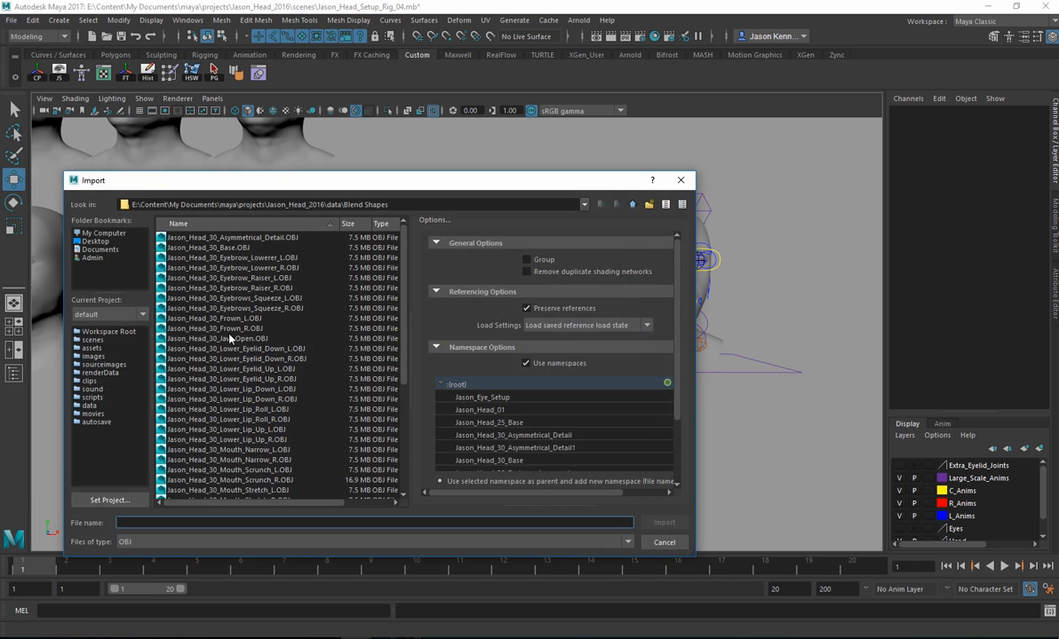
pyautogui.doubleClick(226, 267)
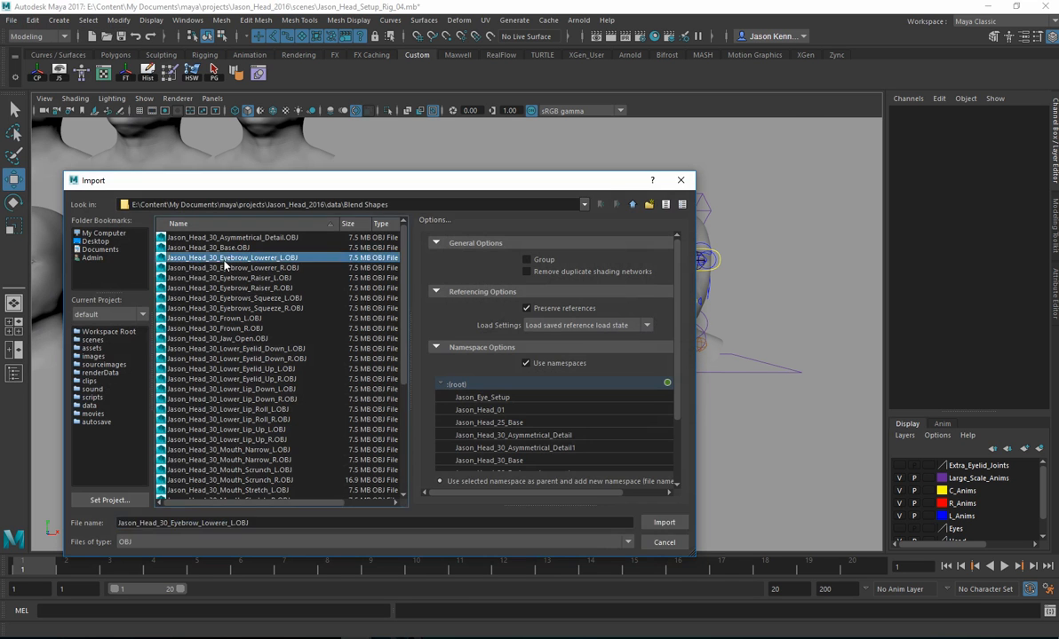
# Step: Select the tiny imported head inside the rig's neck and center its pivot
pyautogui.keyDown('alt'); pyautogui.moveTo(855, 469); pyautogui.dragTo(619, 402); pyautogui.keyUp('alt')
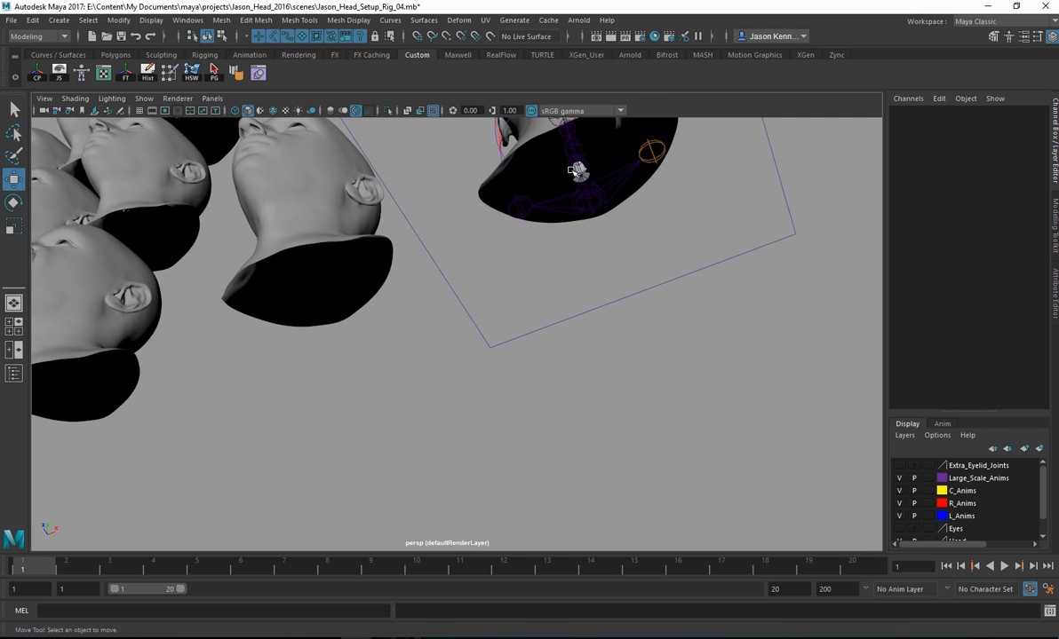
pyautogui.click(535, 165)
pyautogui.keyDown('alt'); pyautogui.moveTo(530, 174); pyautogui.dragTo(606, 430); pyautogui.keyUp('alt')
pyautogui.click(606, 429)
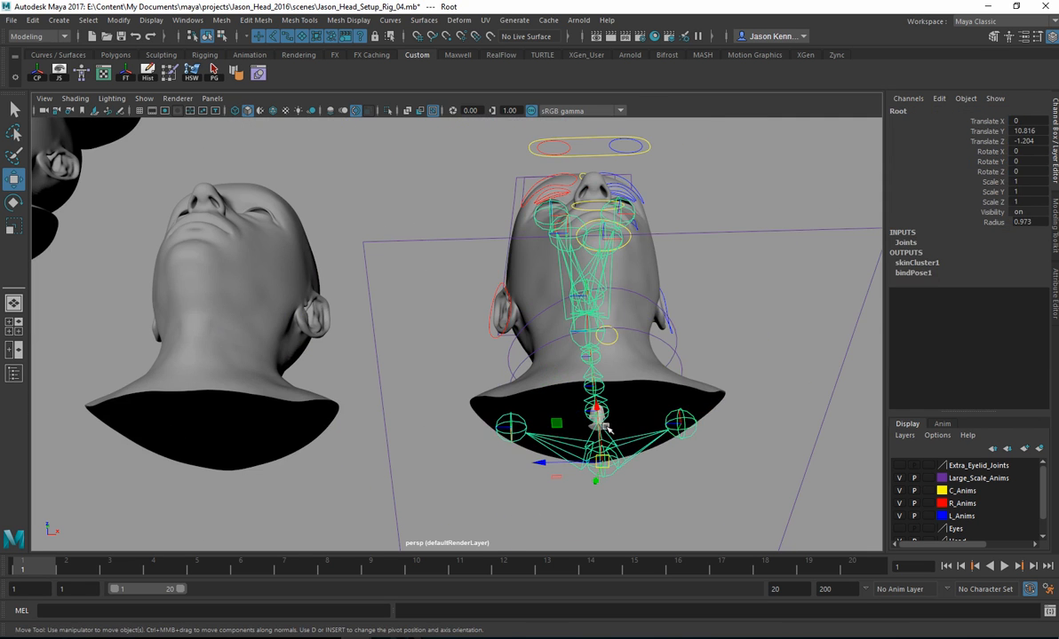
pyautogui.scroll(3, 725, 433)
pyautogui.click(678, 489)
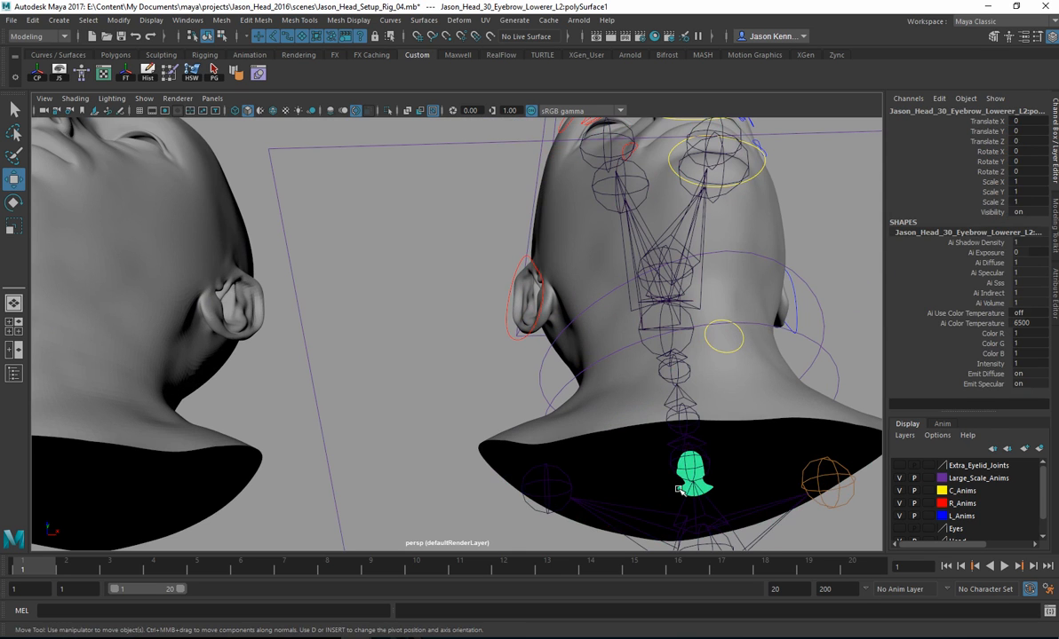
pyautogui.click(36, 74)
# Step: Scale the imported head to 12.316 on all three axes and move it along X to 43.101, clear of the rig
pyautogui.moveTo(1023, 185); pyautogui.dragTo(1021, 203)
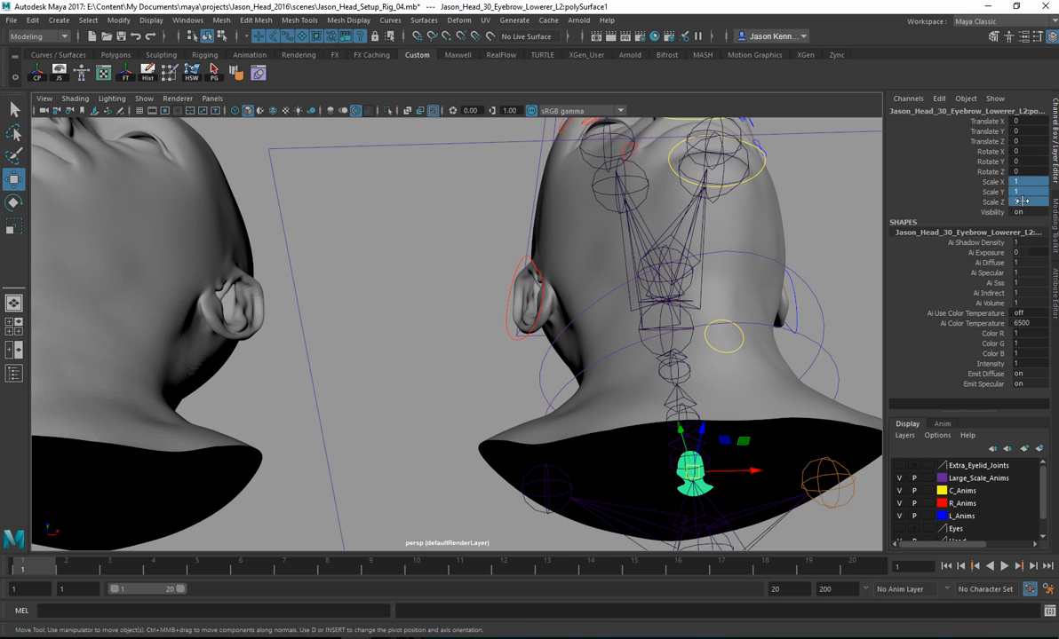
pyautogui.write('12.316')
pyautogui.press('Return')
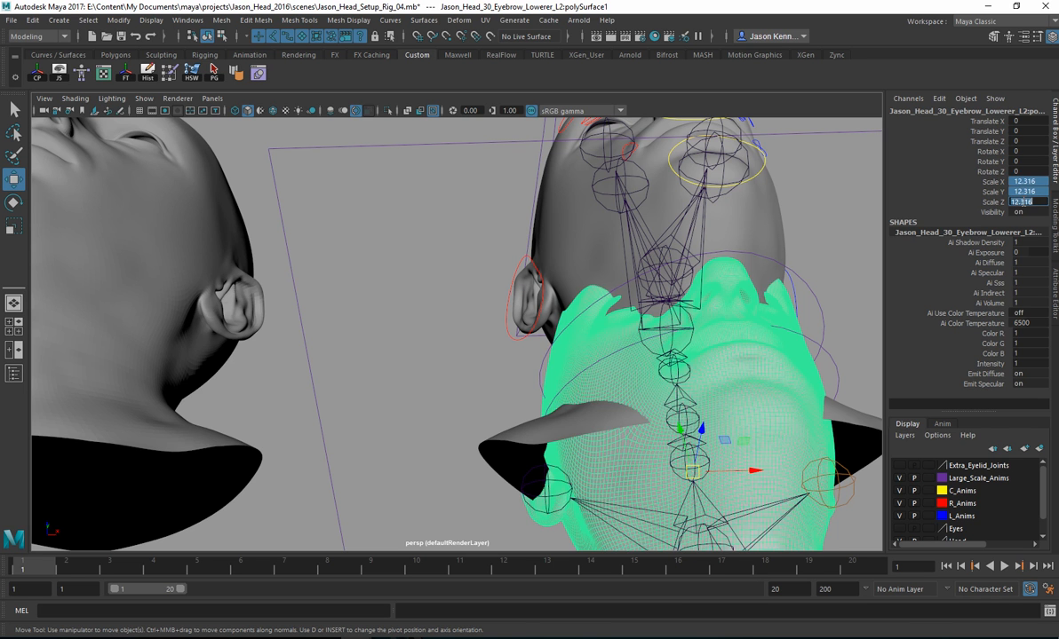
pyautogui.scroll(-6, 569, 456)
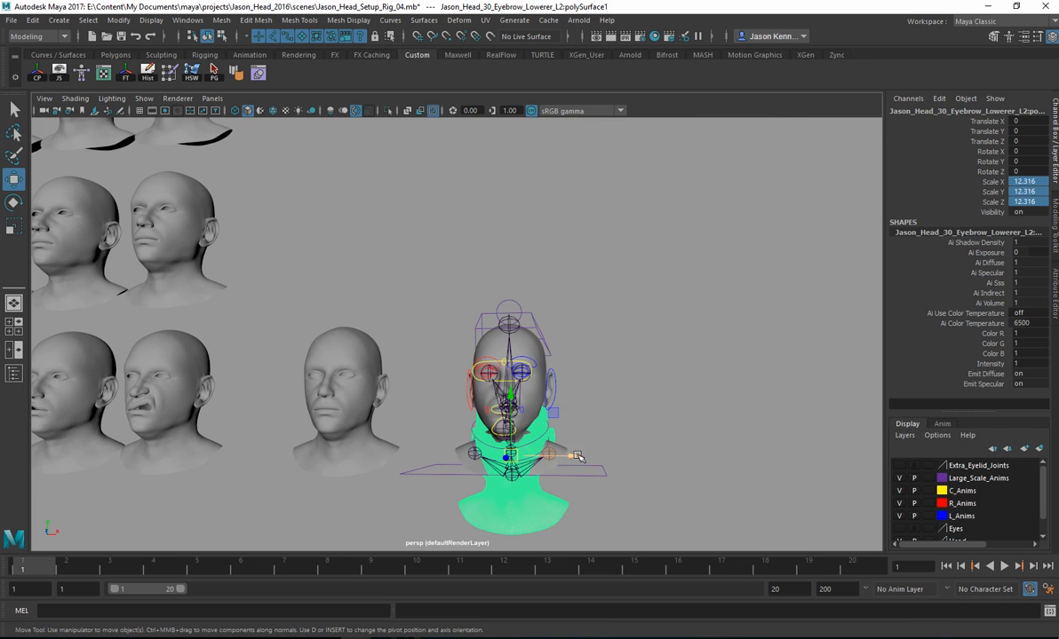
pyautogui.moveTo(569, 456); pyautogui.dragTo(764, 457)
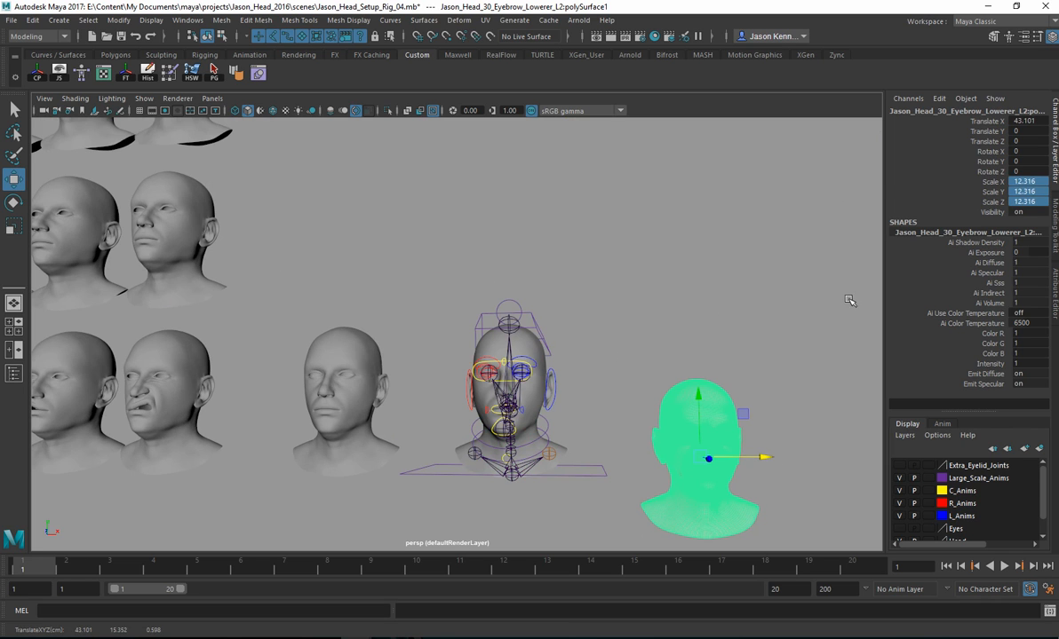
# Step: Open the imported head's name for editing and widen the Channel Box enough to show the full name
pyautogui.click(906, 113)
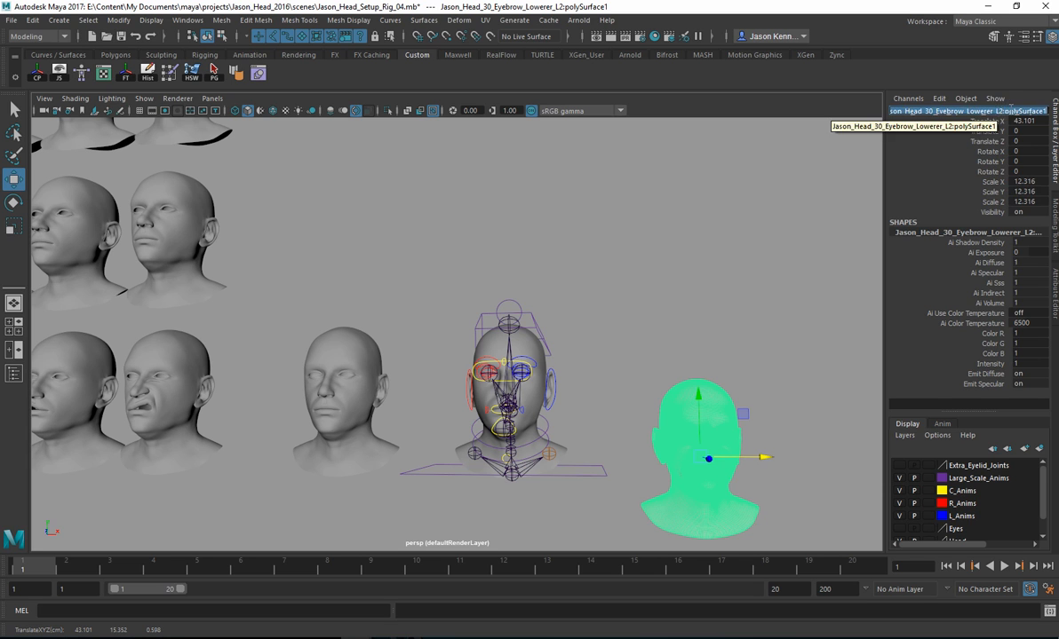
pyautogui.click(1011, 110)
pyautogui.moveTo(1037, 111); pyautogui.dragTo(1044, 111)
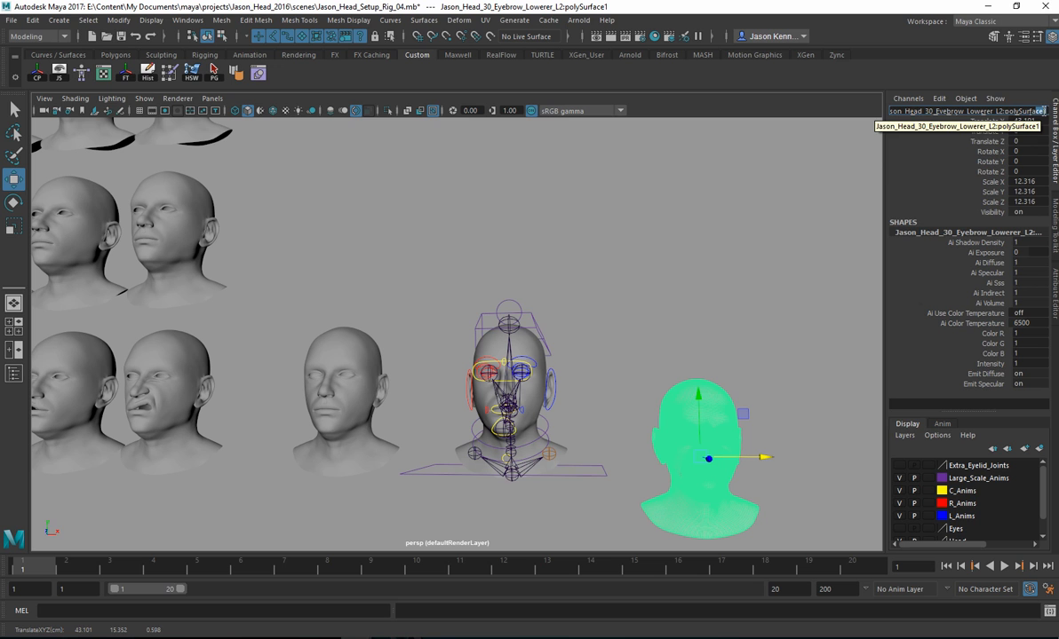
pyautogui.moveTo(885, 169); pyautogui.dragTo(822, 174)
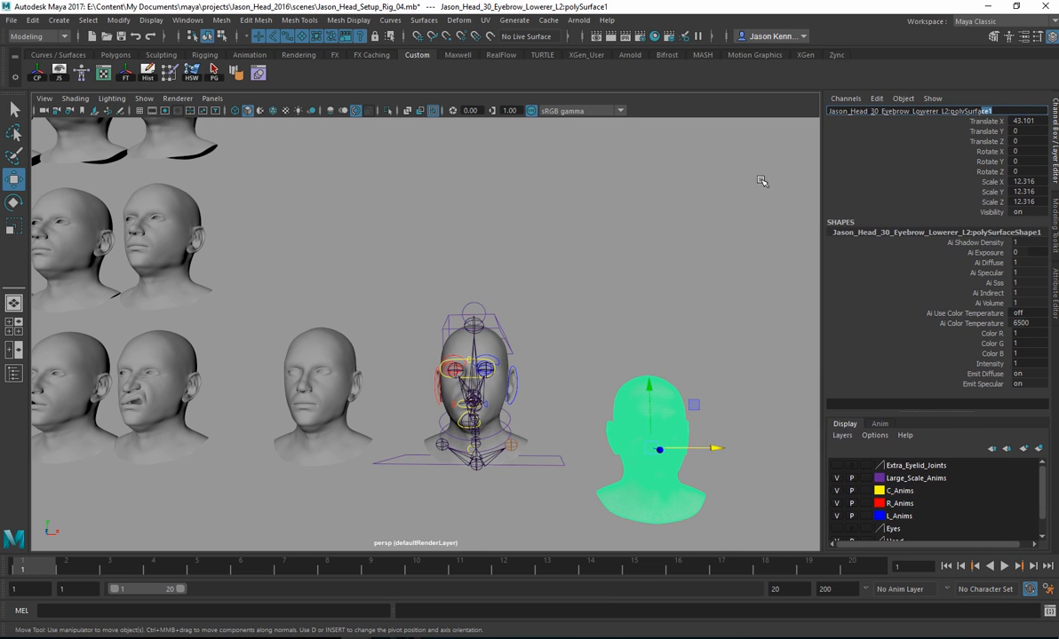
# Step: Compare the names of the Nostril_Flare_L and Upper_Lip_Up_R heads with the imported head's name by selecting each one
pyautogui.click(182, 362)
pyautogui.click(133, 222)
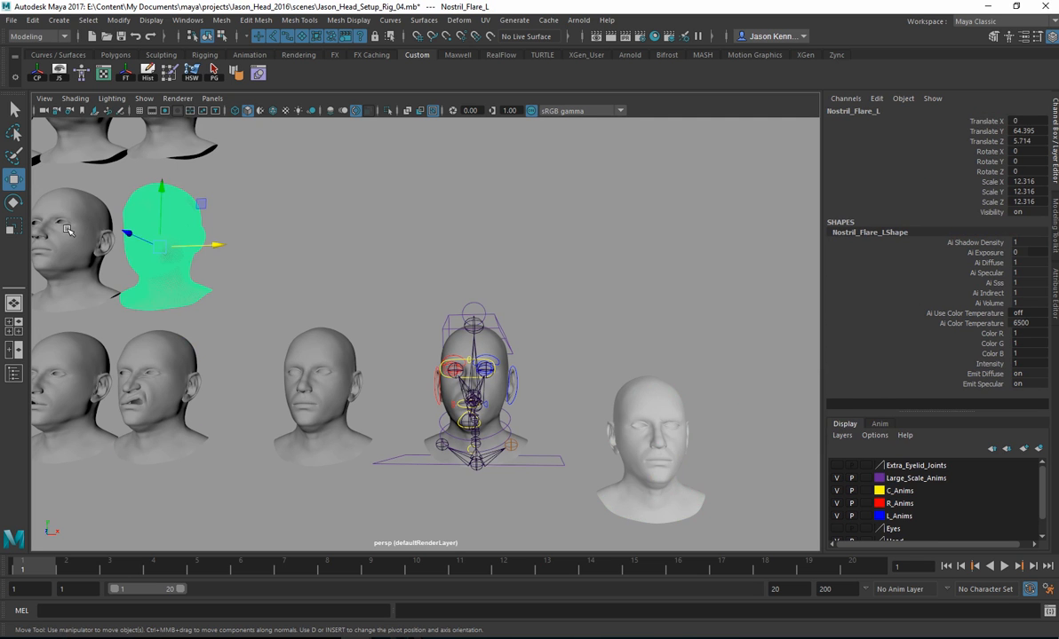
pyautogui.click(67, 230)
pyautogui.click(76, 345)
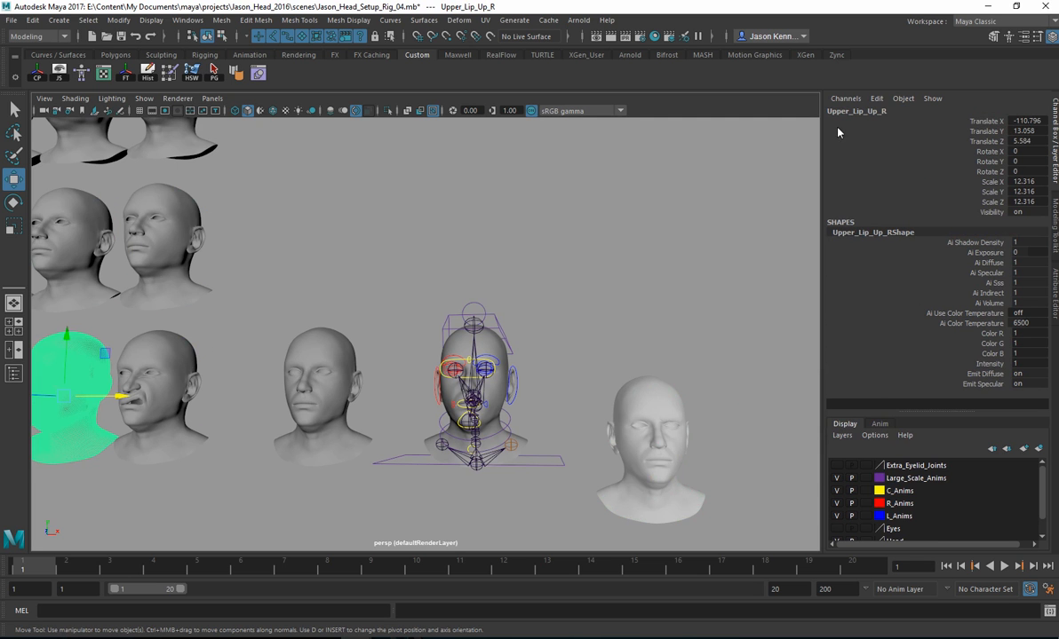
pyautogui.keyDown('alt'); pyautogui.moveTo(187, 248); pyautogui.dragTo(293, 257, button='middle'); pyautogui.keyUp('alt')
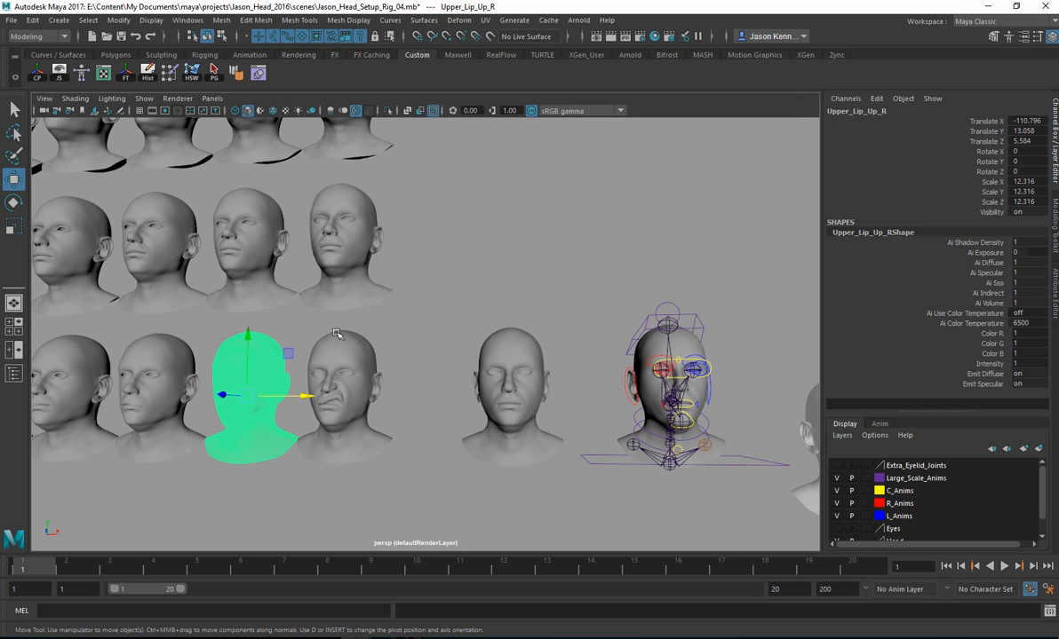
pyautogui.keyDown('alt'); pyautogui.moveTo(454, 310); pyautogui.dragTo(310, 275, button='middle'); pyautogui.keyUp('alt')
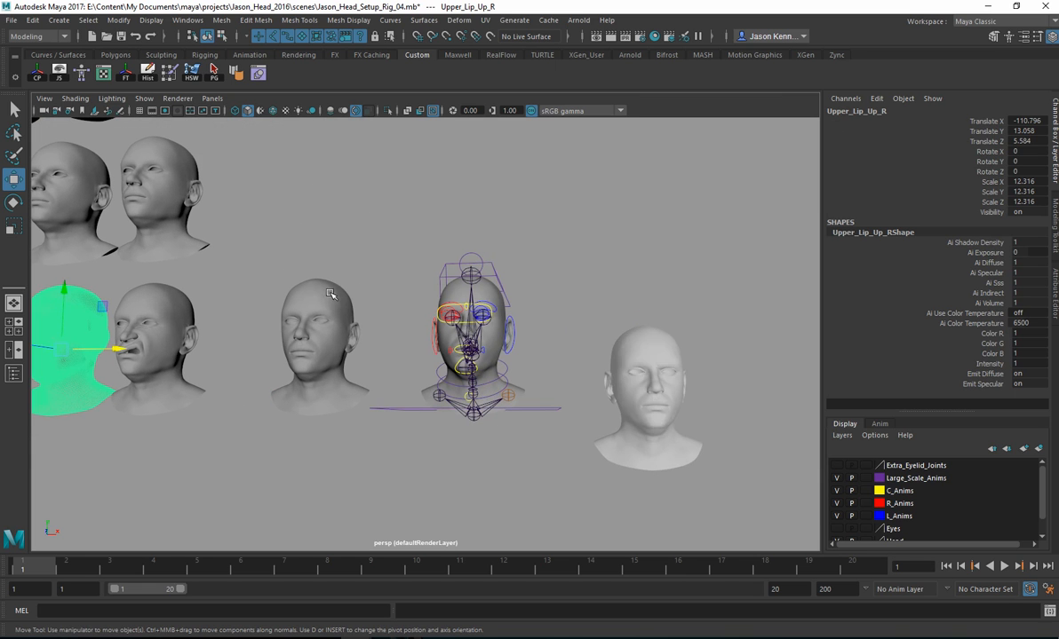
pyautogui.click(626, 334)
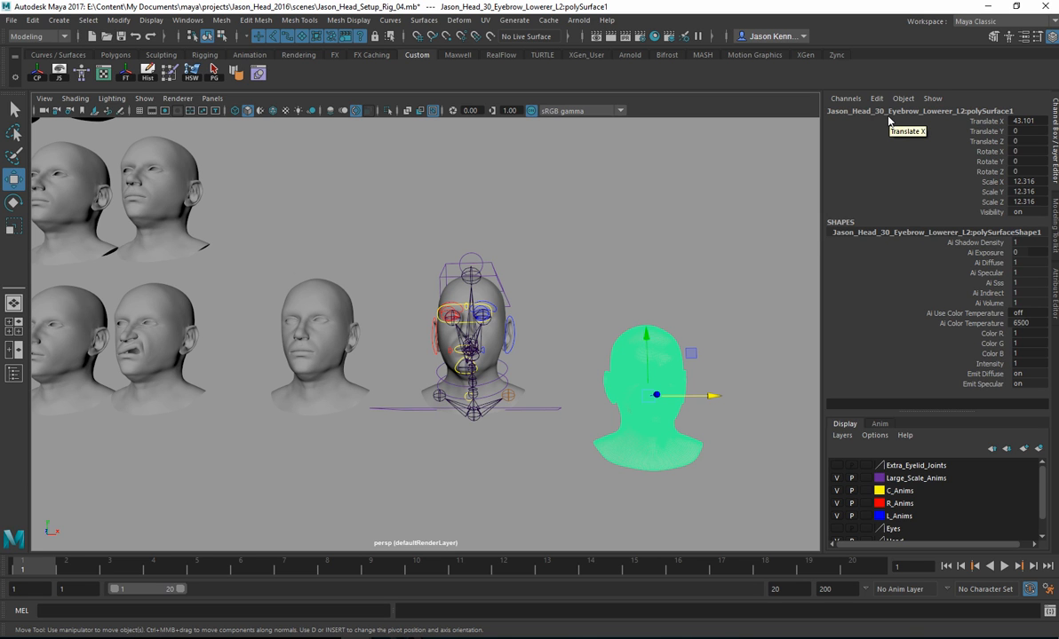
# Step: Check the Nostril_Flare_L and Eyebrow_Raiser_R heads by selecting each one, and look over the rows around them
pyautogui.click(176, 176)
pyautogui.keyDown('alt'); pyautogui.moveTo(300, 216); pyautogui.dragTo(520, 268, button='middle'); pyautogui.keyUp('alt')
pyautogui.keyDown('alt'); pyautogui.moveTo(520, 268); pyautogui.dragTo(296, 253, button='right'); pyautogui.keyUp('alt')
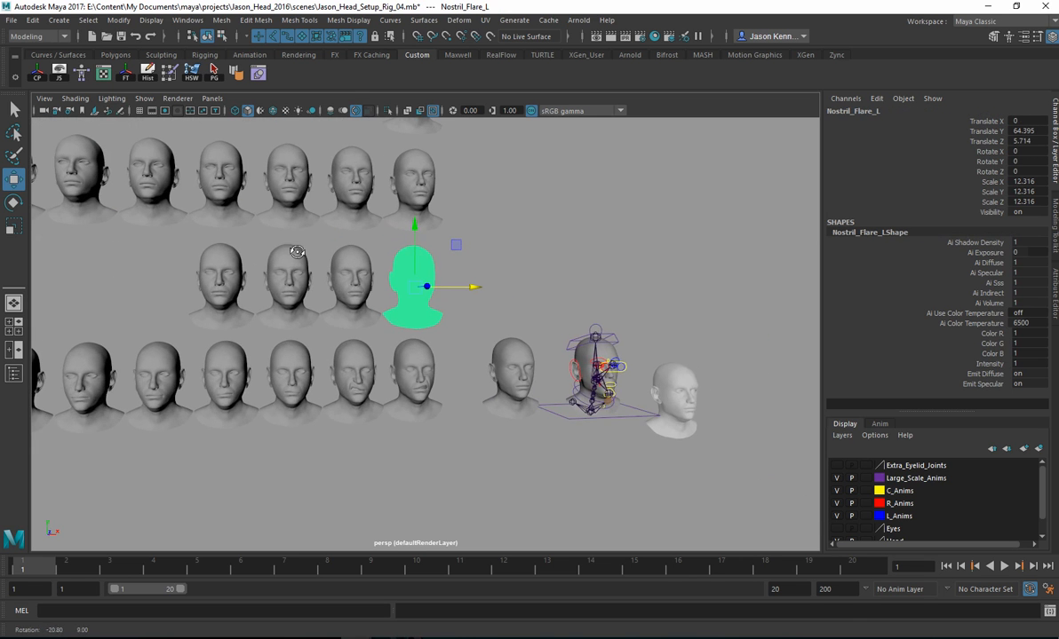
pyautogui.click(344, 181)
pyautogui.keyDown('alt'); pyautogui.moveTo(377, 197); pyautogui.dragTo(416, 272, button='middle'); pyautogui.keyUp('alt')
pyautogui.keyDown('alt'); pyautogui.moveTo(416, 272); pyautogui.dragTo(451, 282); pyautogui.keyUp('alt')
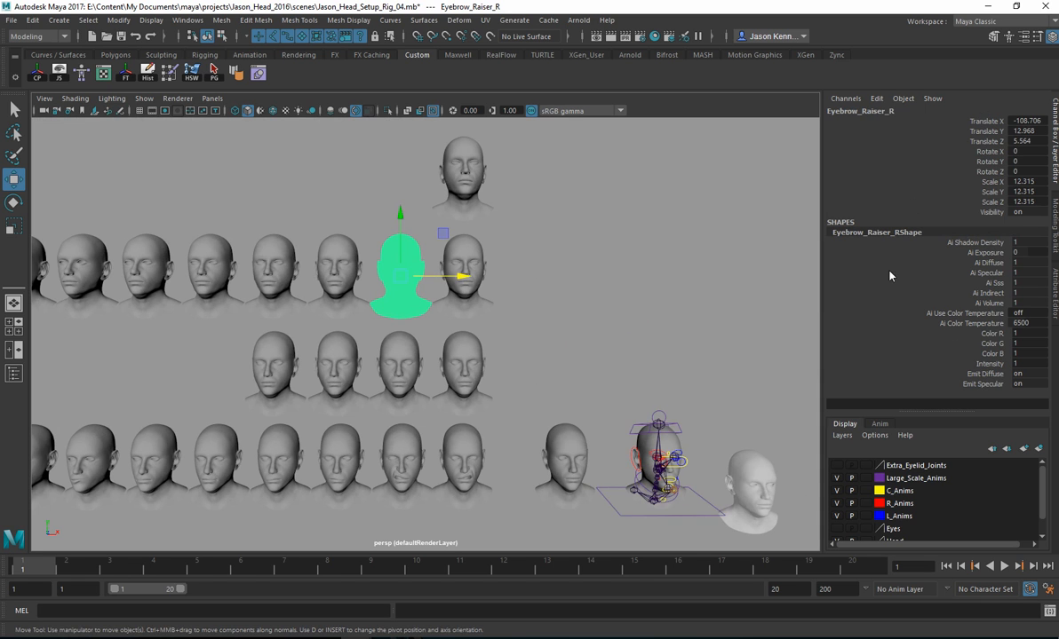
# Step: Delete the extra imported Eyebrow_Lowerer_L head beside the rig
pyautogui.keyDown('alt'); pyautogui.moveTo(404, 300); pyautogui.dragTo(562, 260, button='middle'); pyautogui.keyUp('alt')
pyautogui.keyDown('alt'); pyautogui.moveTo(562, 260); pyautogui.dragTo(298, 262, button='right'); pyautogui.keyUp('alt')
pyautogui.keyDown('alt'); pyautogui.moveTo(500, 319); pyautogui.dragTo(452, 309); pyautogui.keyUp('alt')
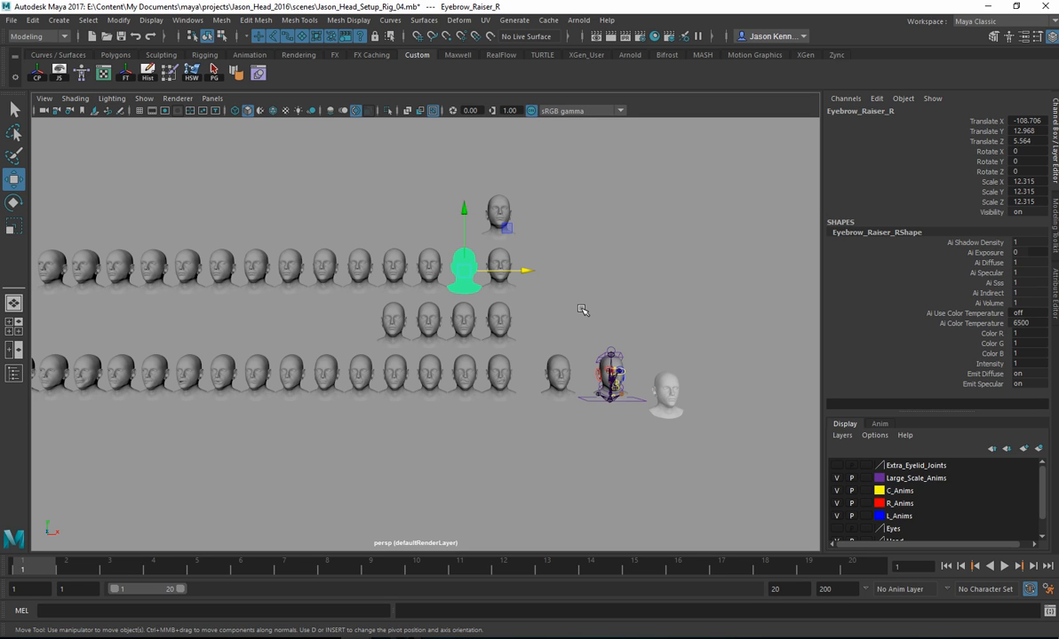
pyautogui.click(670, 382)
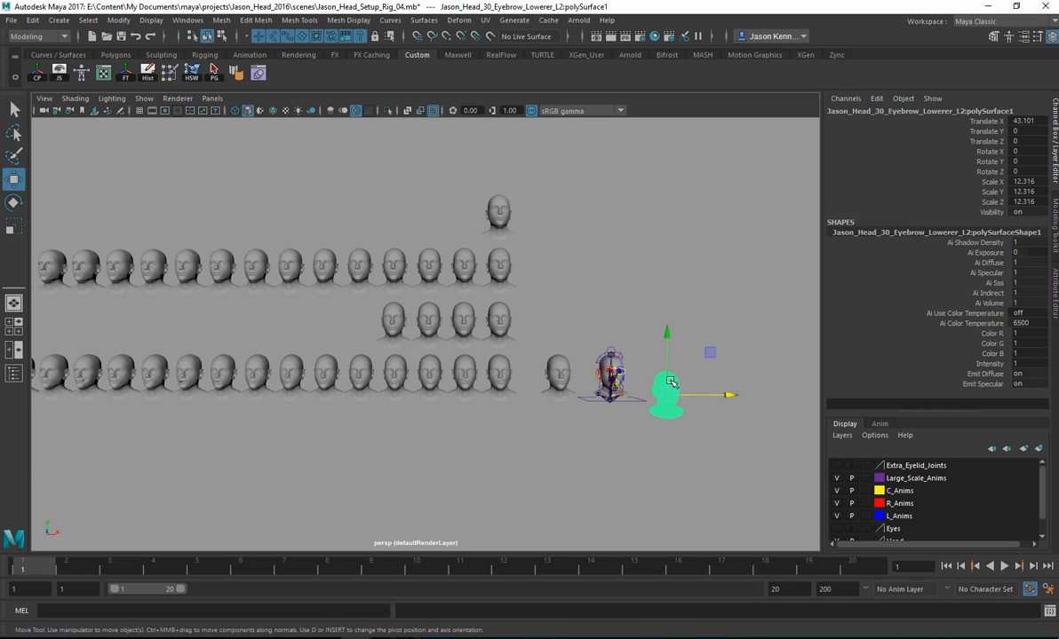
pyautogui.press('Delete')
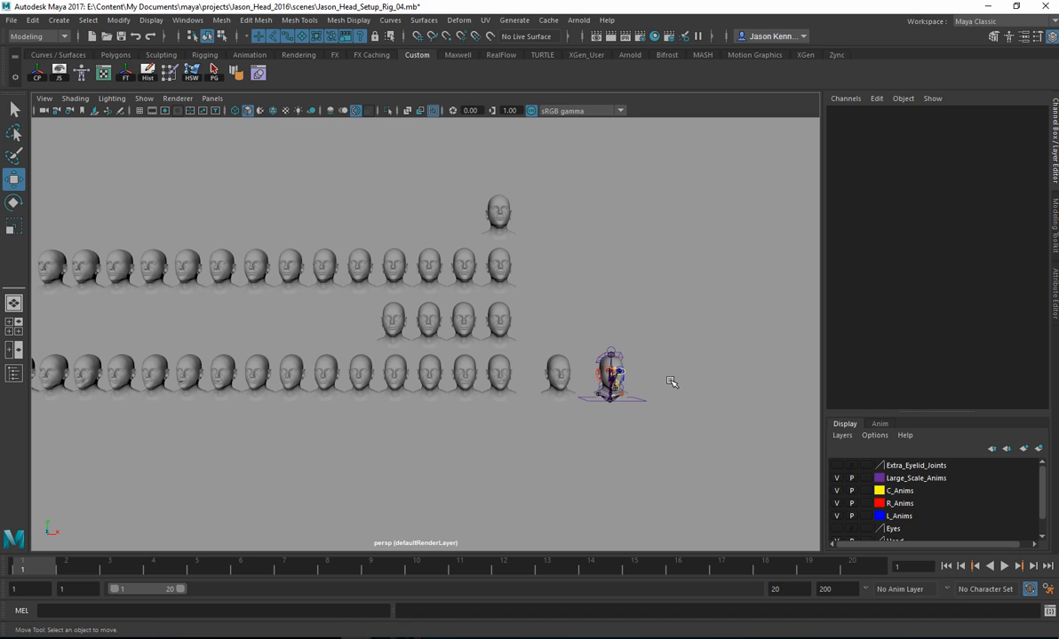